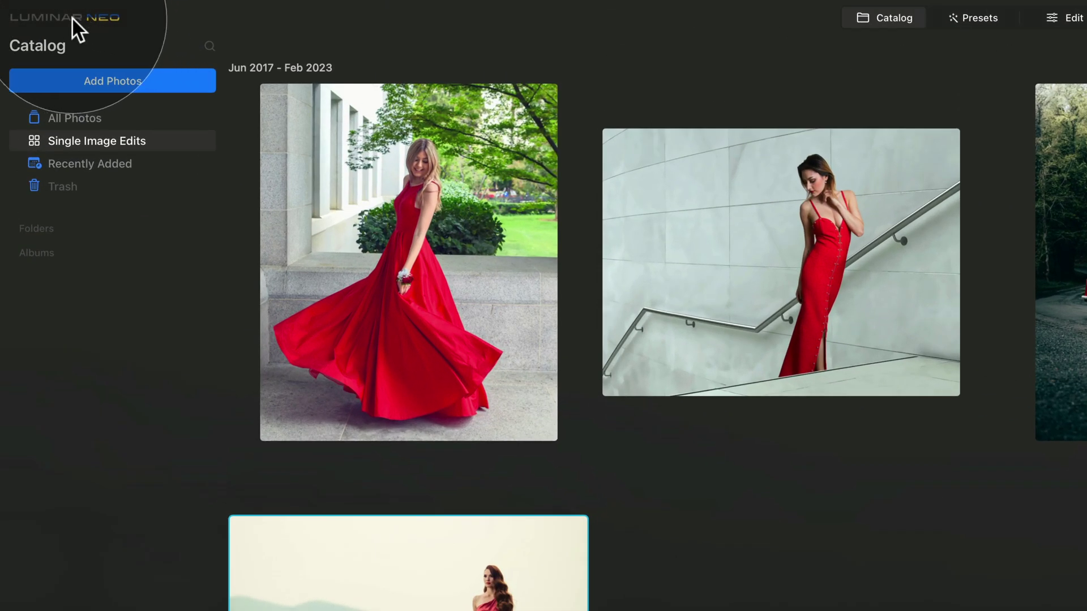
Step: Check the installed Luminar Neo version in its version information window
{"action": "left_click", "coordinate": [73, 17]}
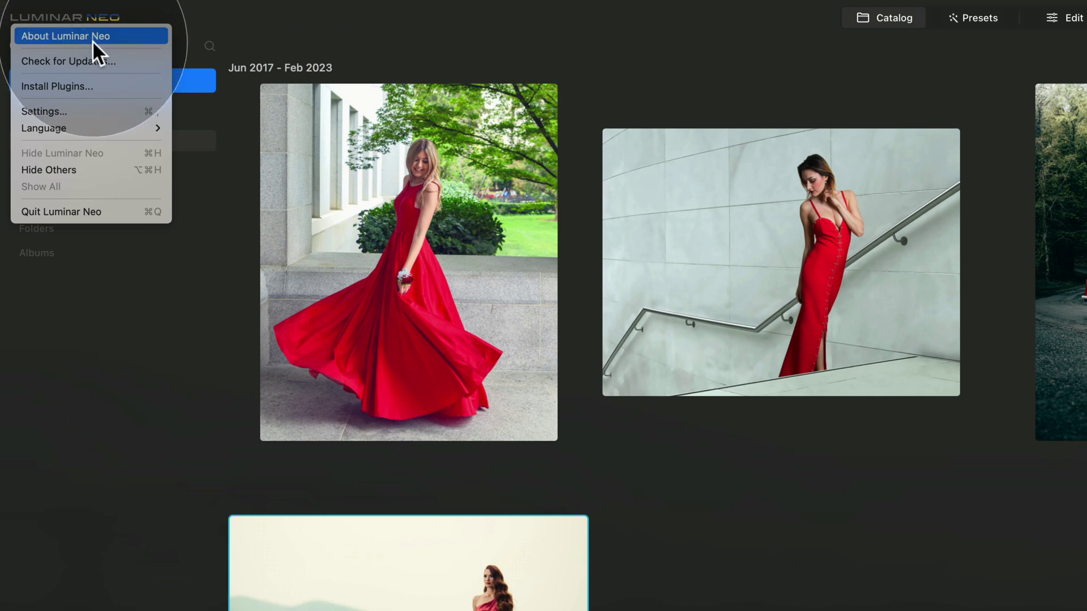
{"action": "left_click", "coordinate": [121, 35]}
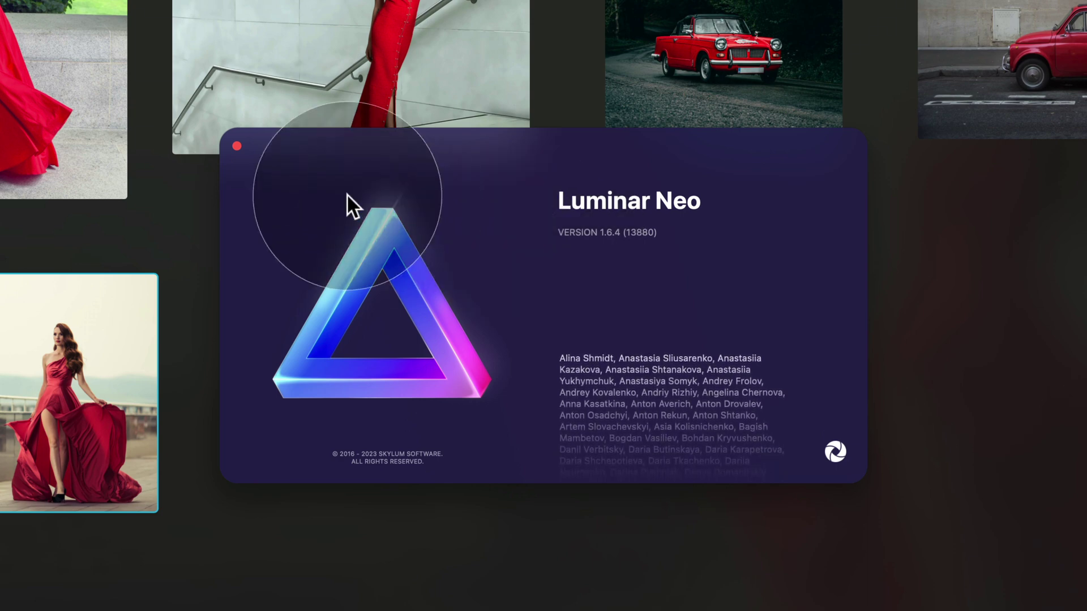
{"action": "left_click", "coordinate": [236, 147]}
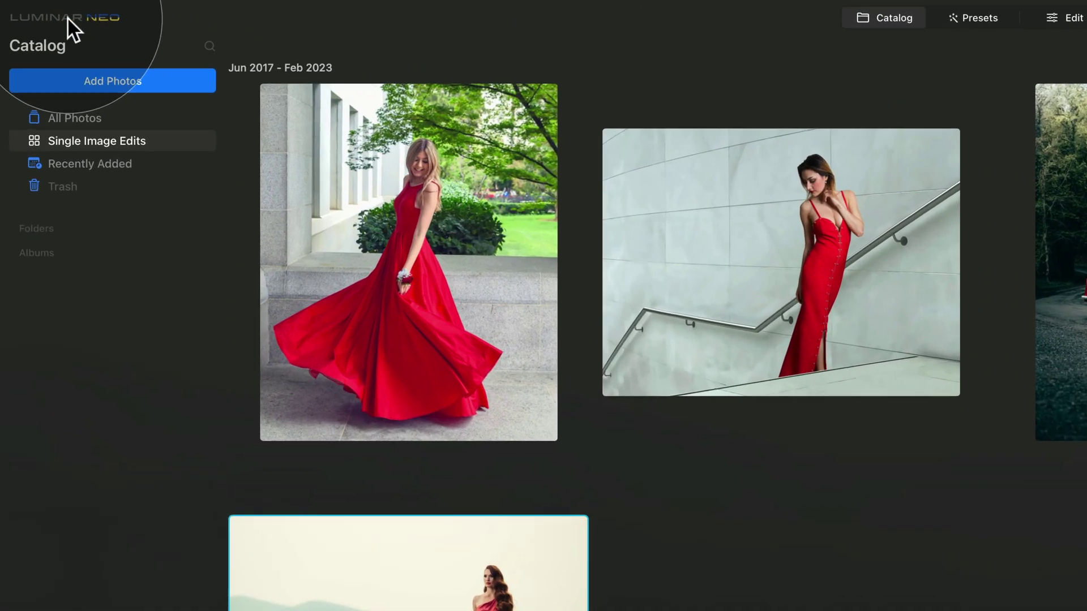
Step: Install the Luminar Neo 1.7.0 update and relaunch the app
{"action": "left_click", "coordinate": [38, 10]}
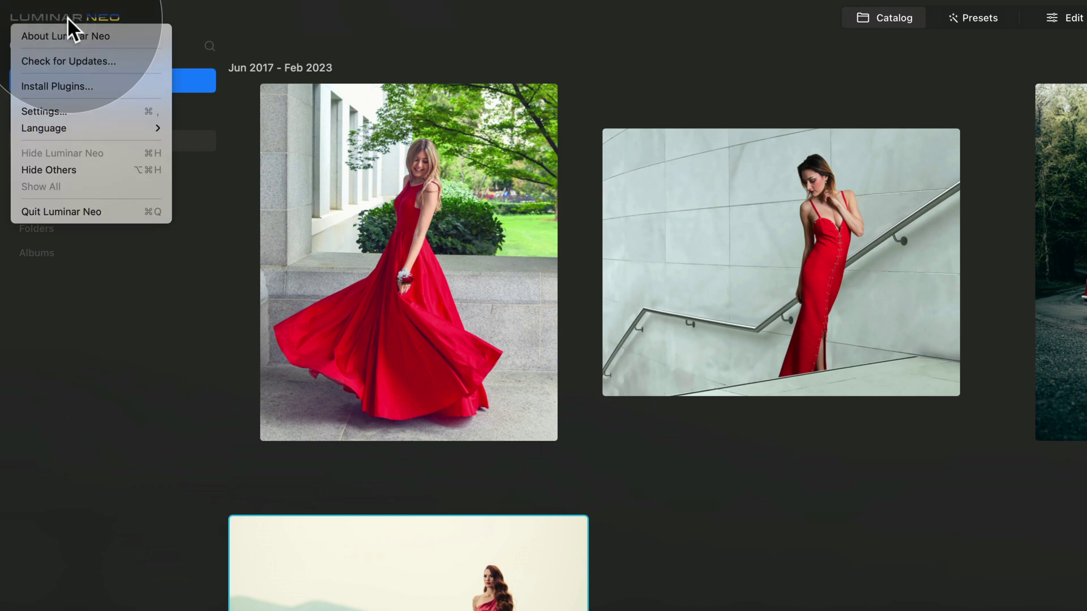
{"action": "left_click", "coordinate": [121, 63]}
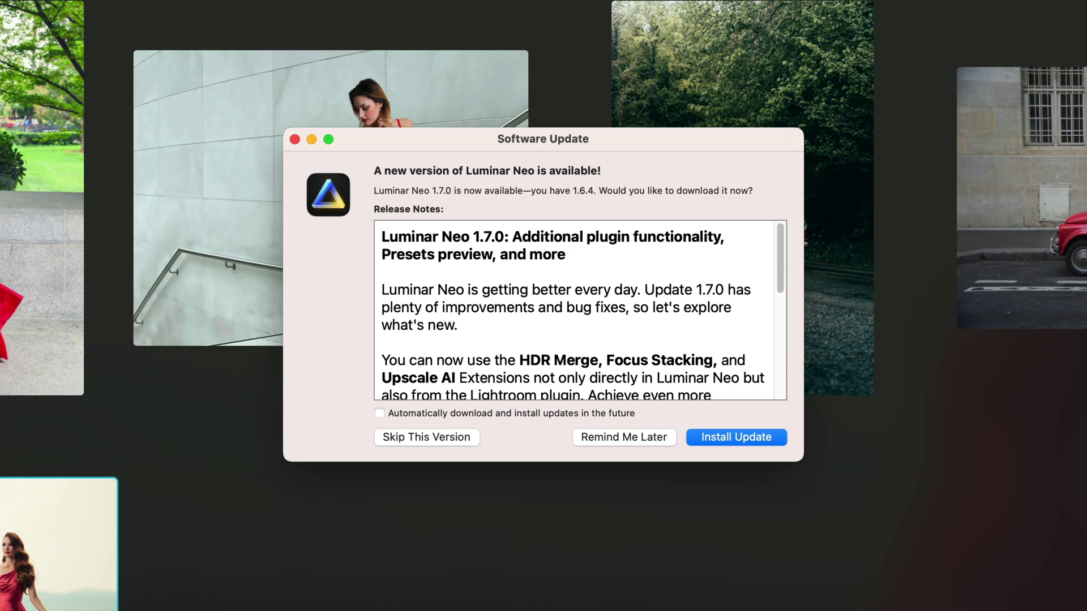
{"action": "left_click", "coordinate": [767, 440]}
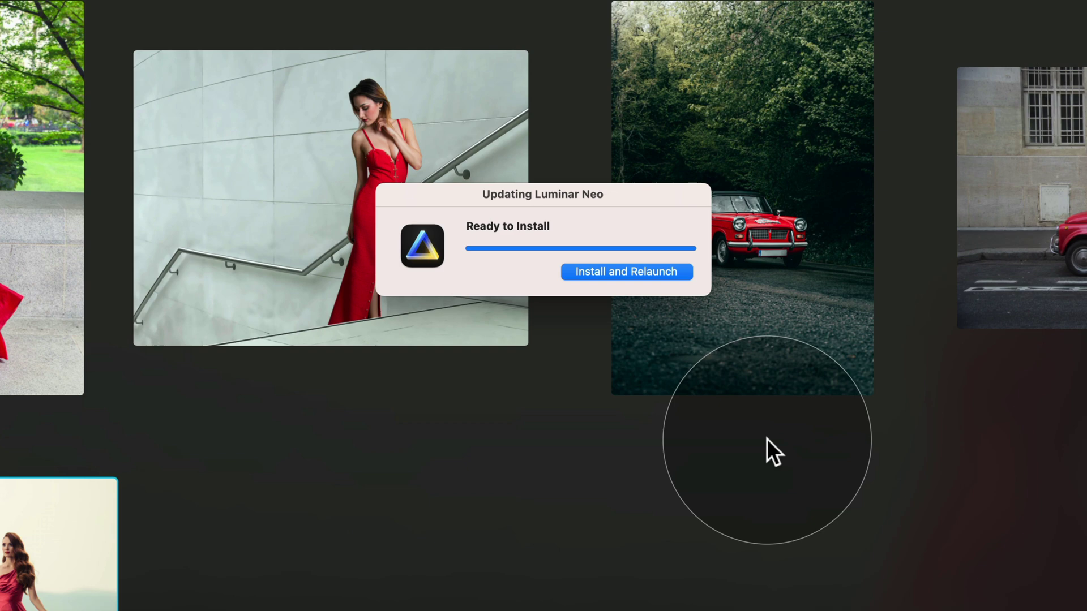
{"action": "left_click", "coordinate": [642, 271]}
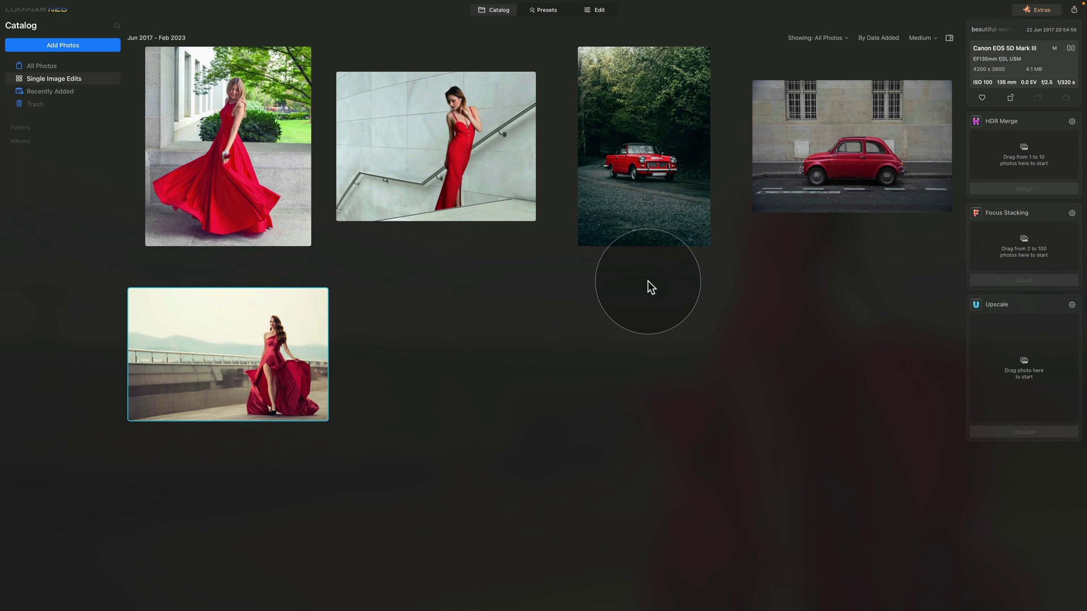
{"action": "left_click", "coordinate": [59, 13]}
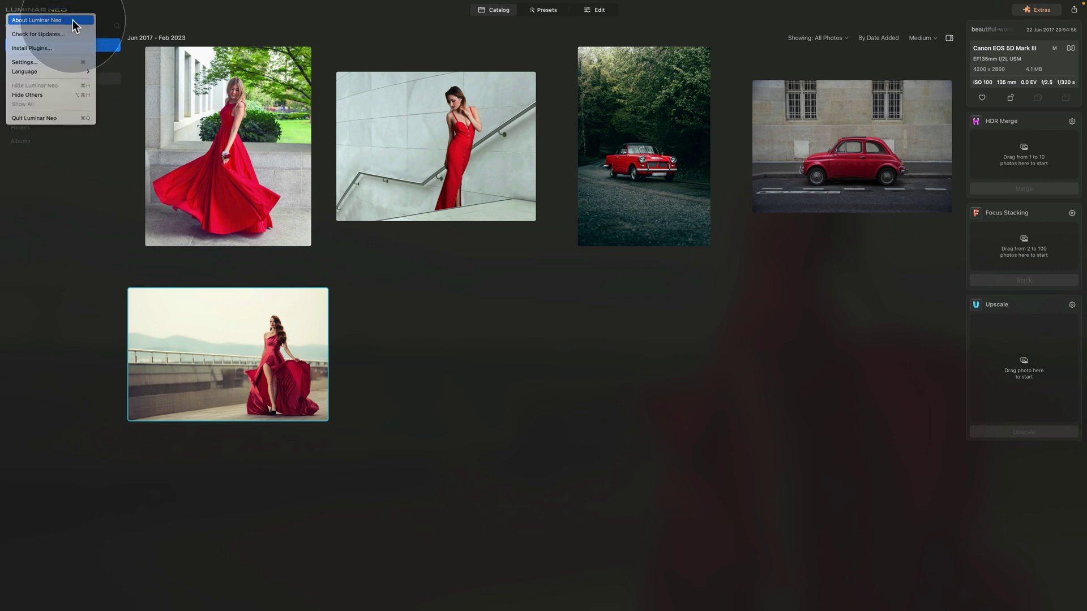
{"action": "left_click", "coordinate": [72, 20]}
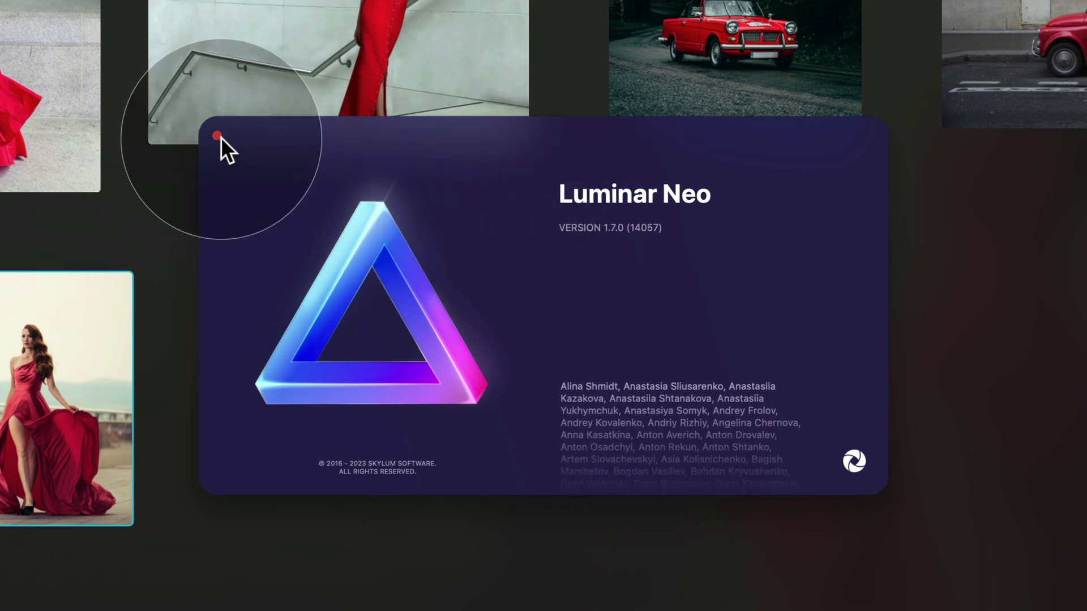
{"action": "left_click", "coordinate": [216, 134]}
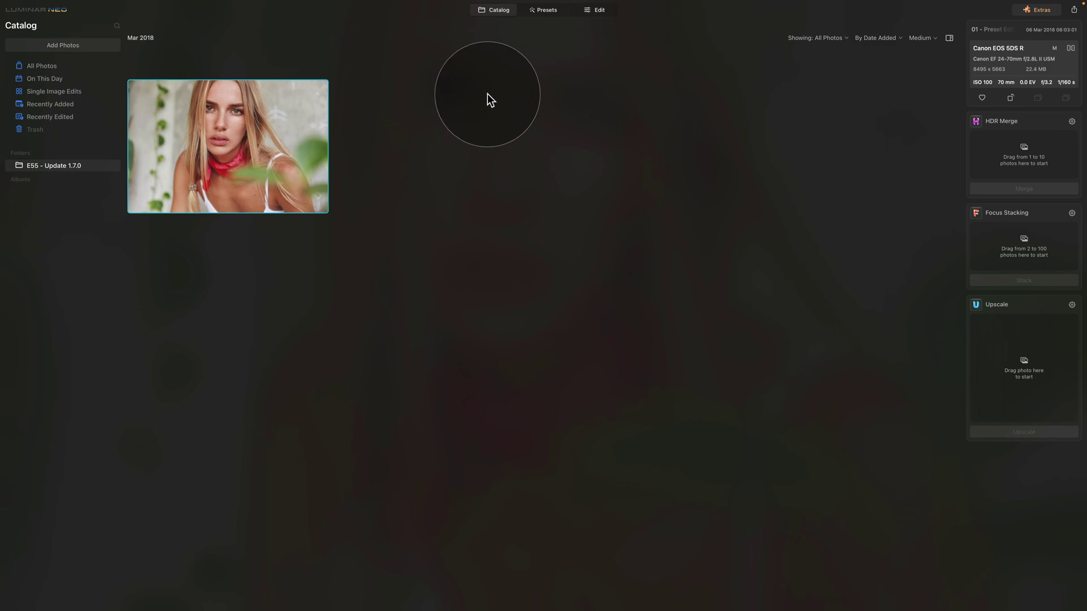
Step: Open the purchased Organic Boho Collection presets, Vintage Touch through Warm Sunrise, for the portrait
{"action": "left_click", "coordinate": [545, 9]}
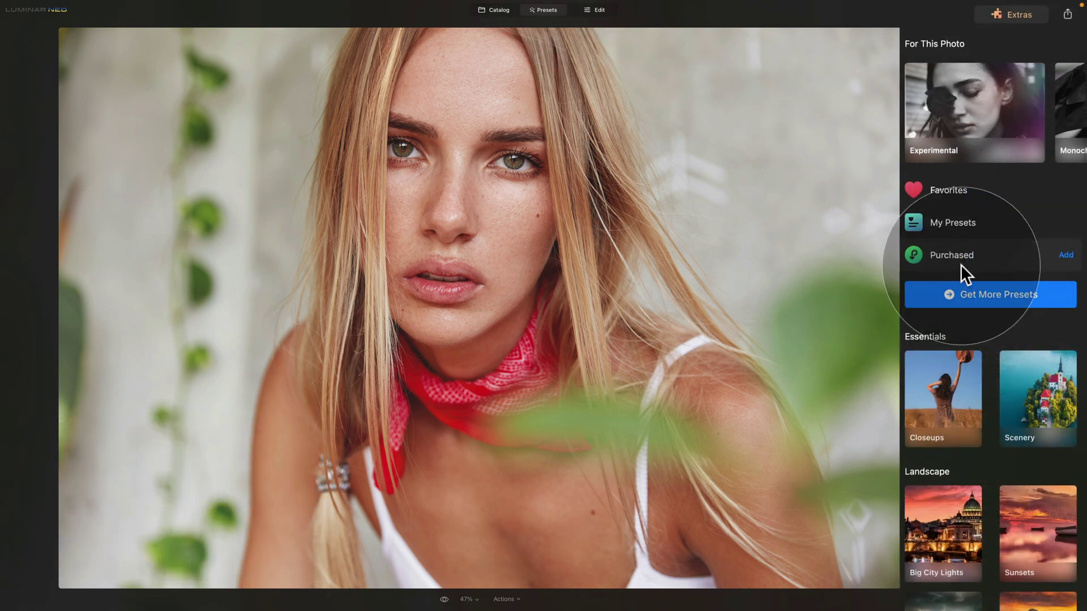
{"action": "left_click", "coordinate": [998, 171]}
{"action": "scroll", "coordinate": [964, 261], "scroll_direction": "down", "scroll_amount": 12}
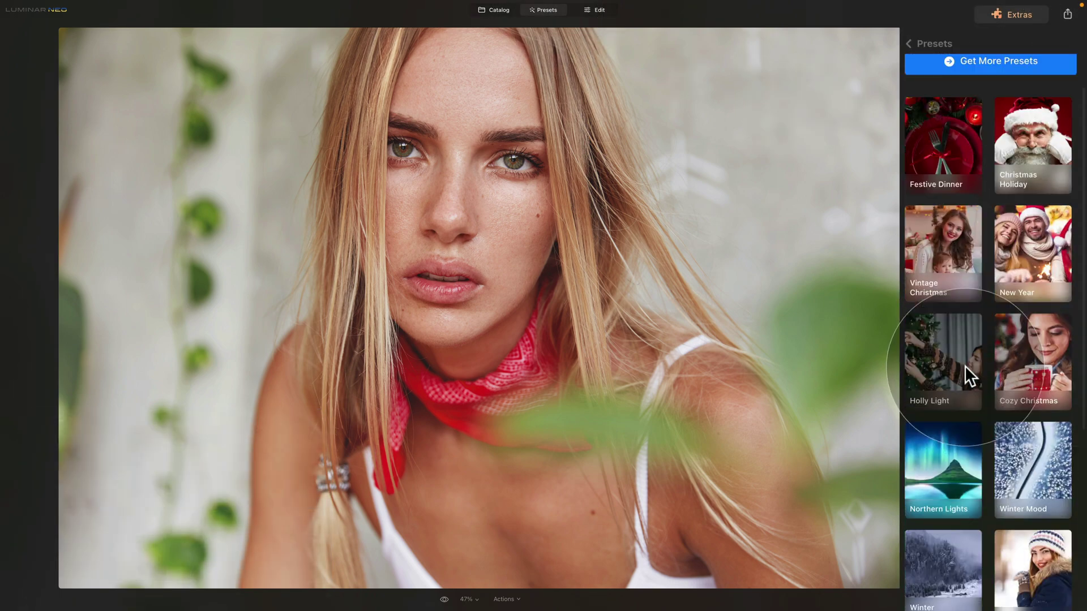
{"action": "scroll", "coordinate": [951, 380], "scroll_direction": "down", "scroll_amount": 10}
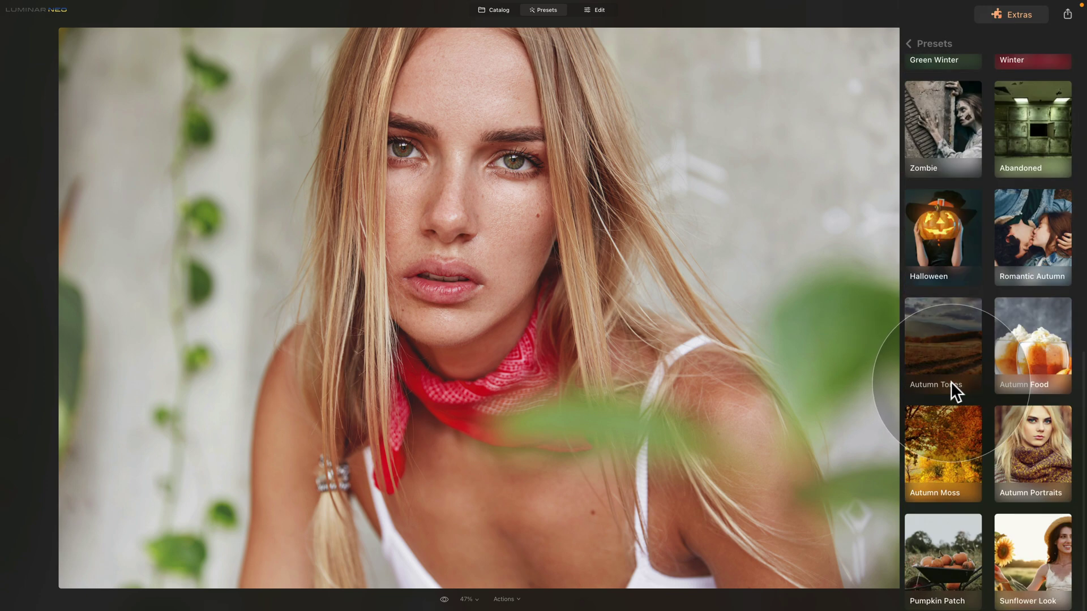
{"action": "scroll", "coordinate": [948, 382], "scroll_direction": "down", "scroll_amount": 6}
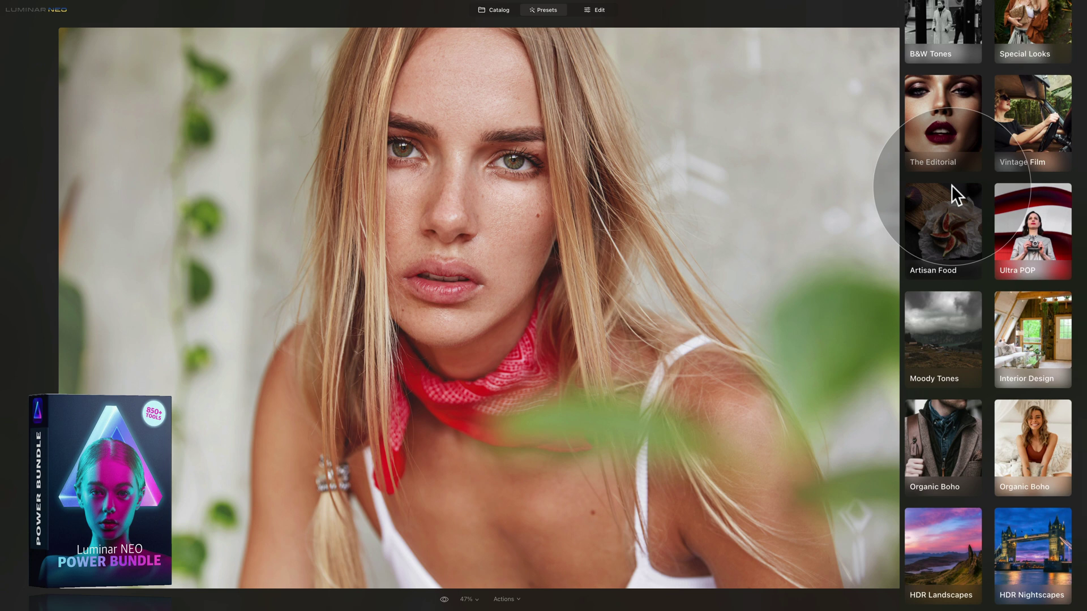
{"action": "left_click", "coordinate": [947, 442]}
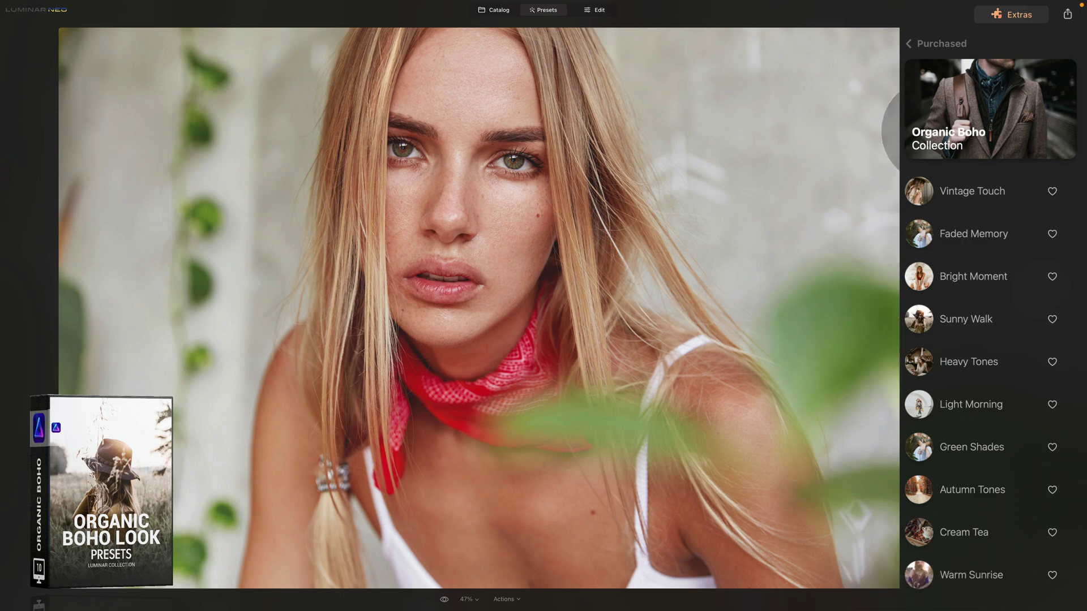
Step: Try Vintage Touch, Faded Memory, Bright Moment, Sunny Walk, Heavy Tones, Light Morning and Green Shades
{"action": "left_click", "coordinate": [913, 192]}
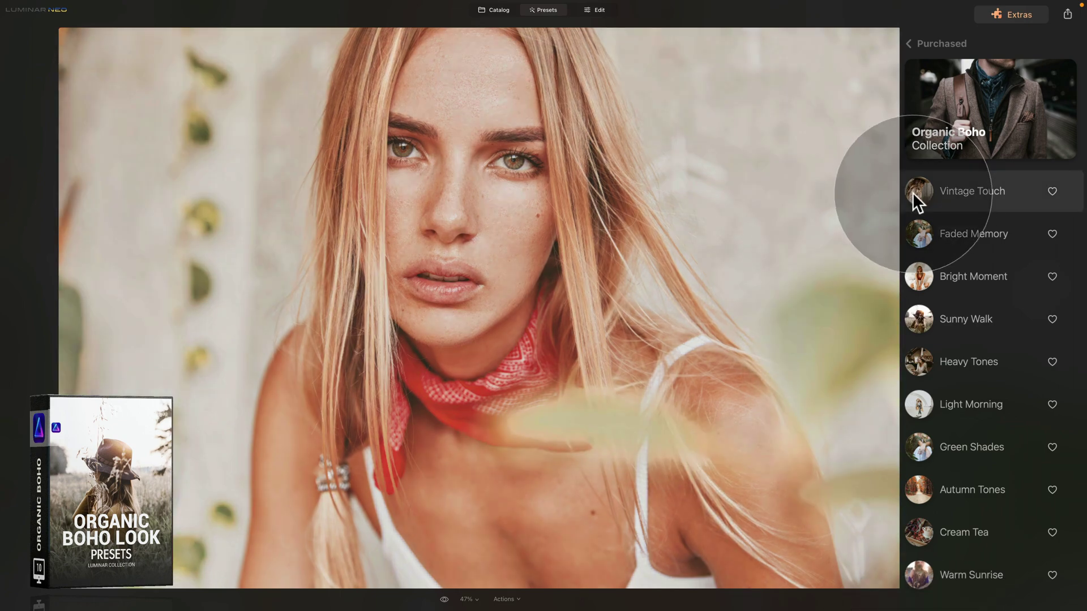
{"action": "left_click", "coordinate": [920, 222]}
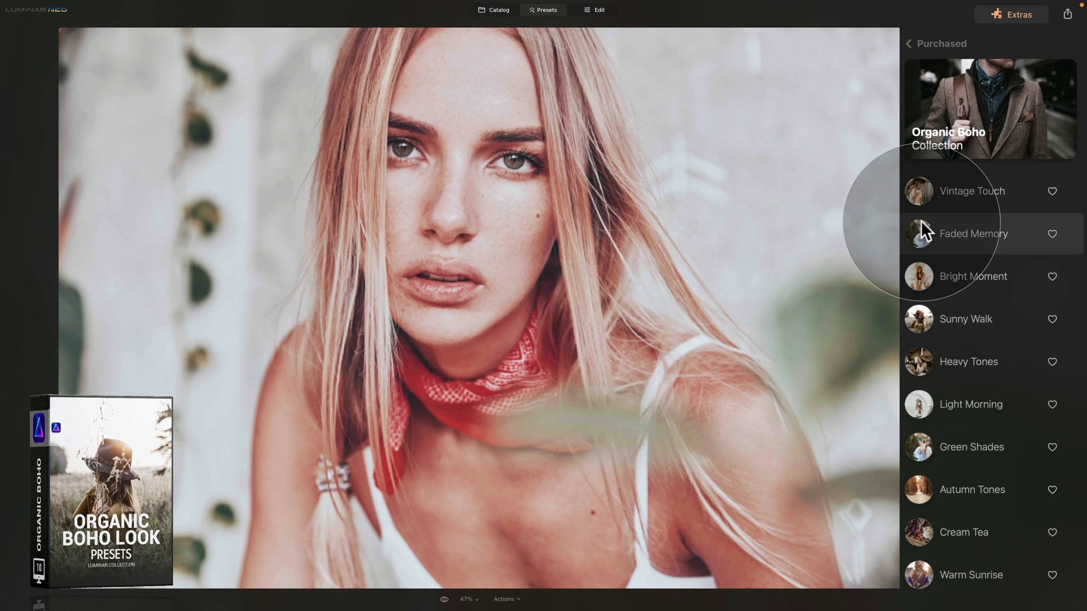
{"action": "left_click", "coordinate": [918, 276]}
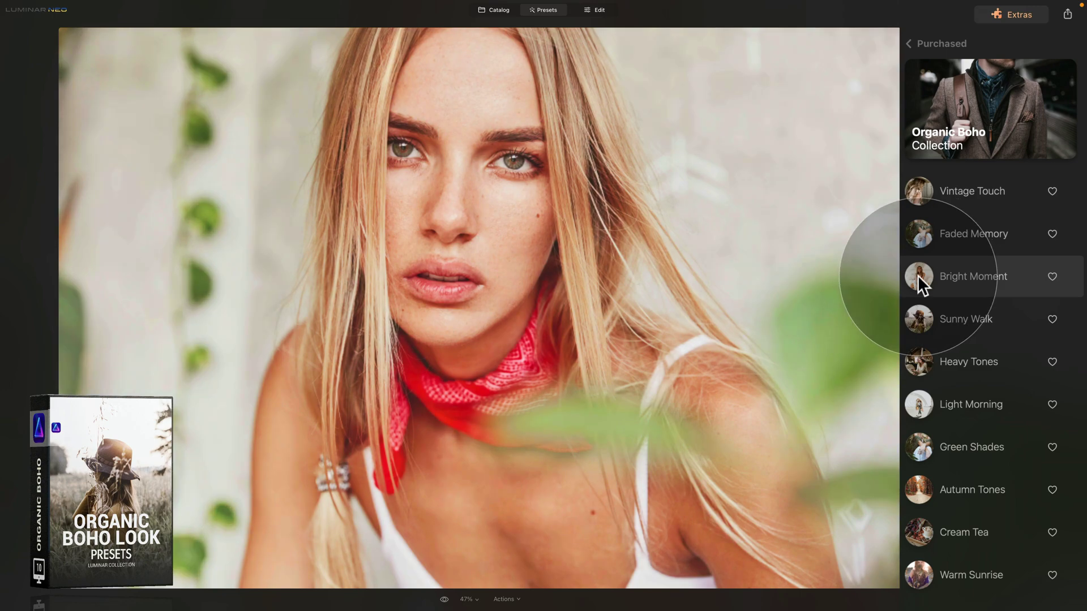
{"action": "left_click", "coordinate": [918, 320]}
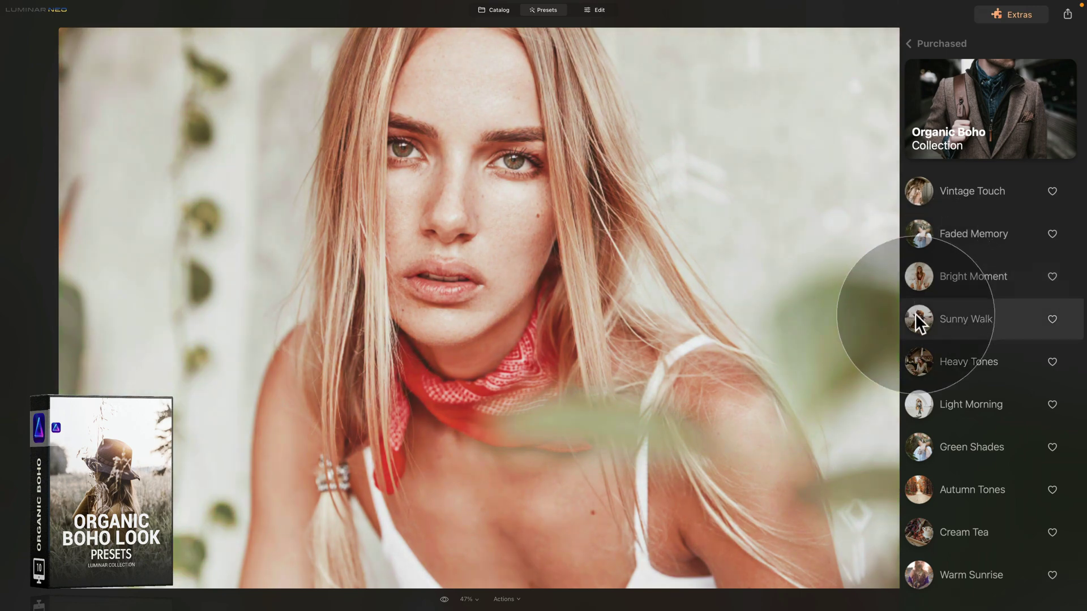
{"action": "left_click", "coordinate": [914, 364]}
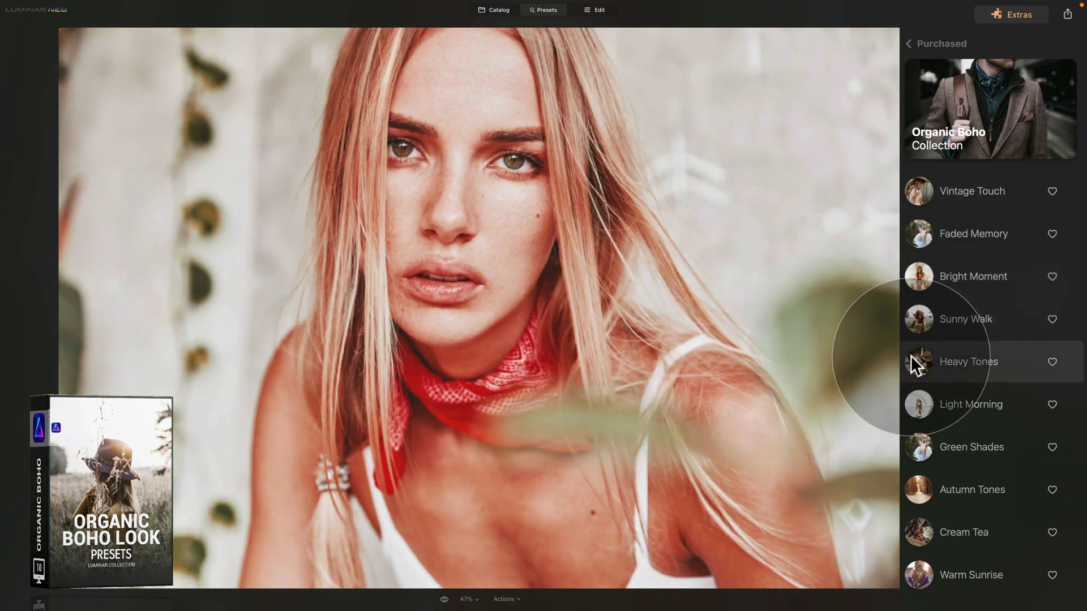
{"action": "left_click", "coordinate": [915, 403]}
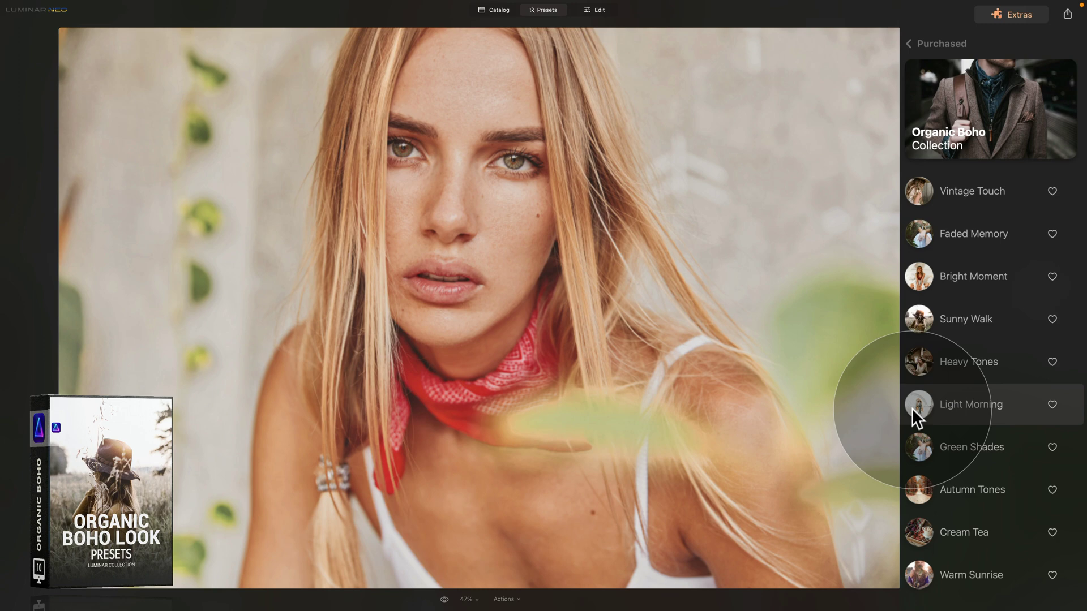
{"action": "left_click", "coordinate": [917, 443]}
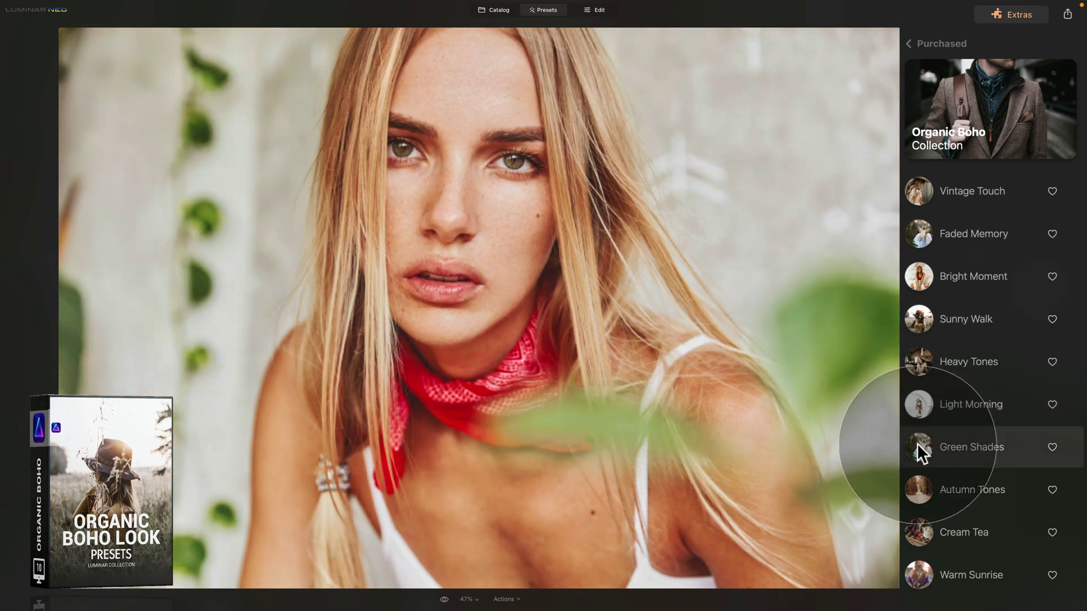
Step: Preview Autumn Tones and Cream Tea, then remove Cream Tea to leave the portrait unedited
{"action": "left_click", "coordinate": [925, 476]}
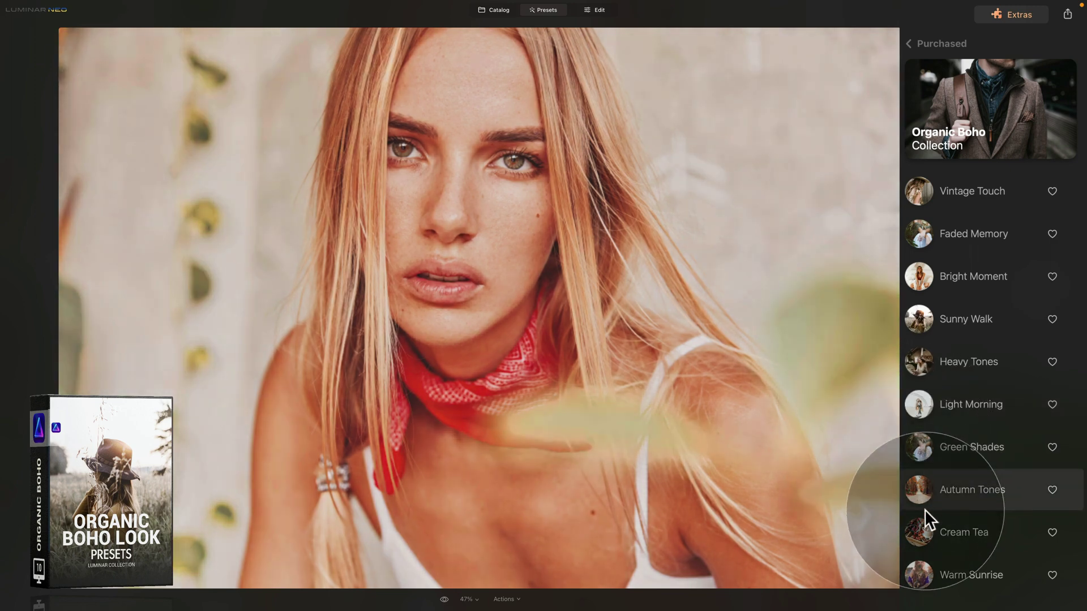
{"action": "left_click", "coordinate": [921, 531]}
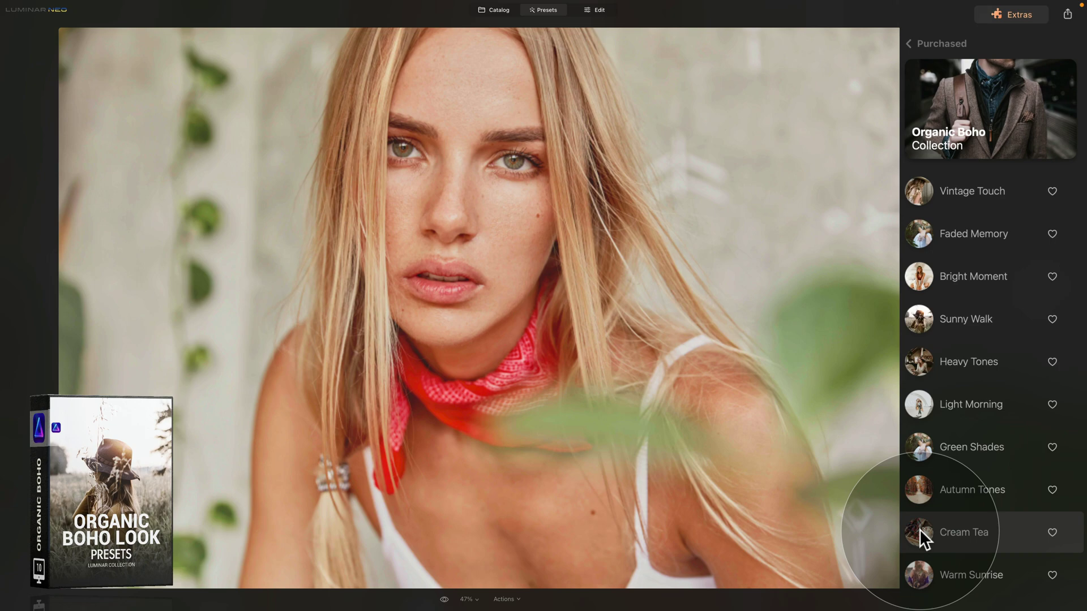
{"action": "left_click", "coordinate": [919, 528]}
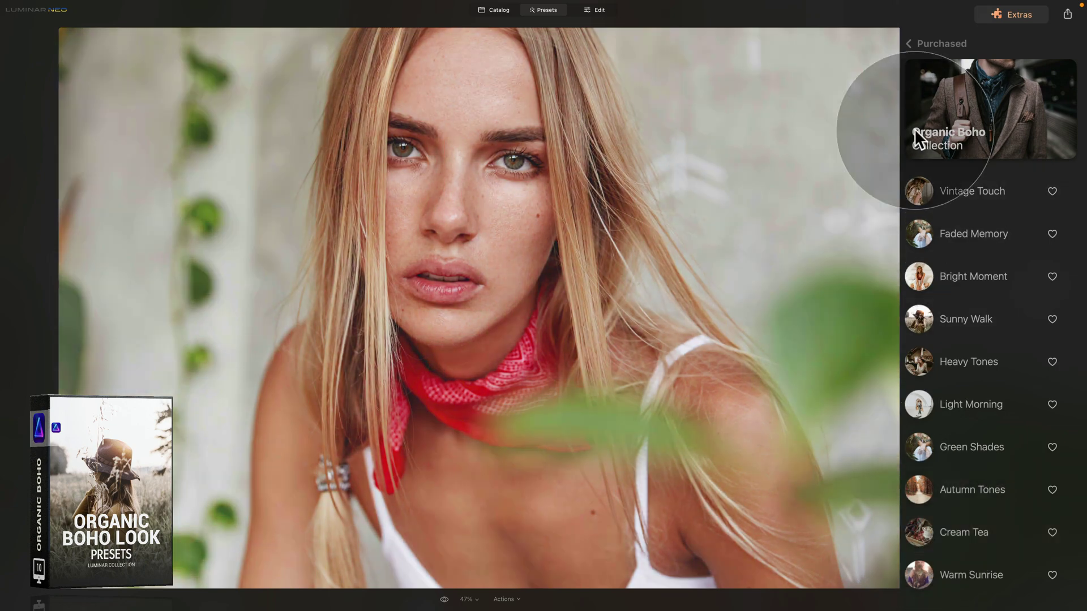
Step: Preview Vintage Film presets Retro Colors, Bright Fade and Sepia Look, settling on Retro Colors
{"action": "left_click", "coordinate": [911, 43]}
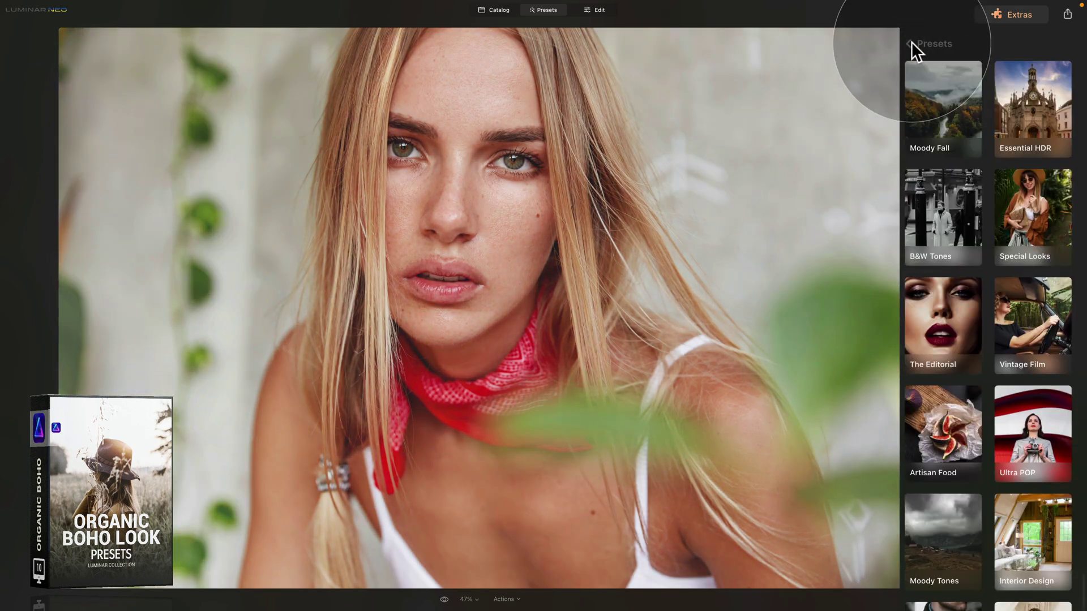
{"action": "left_click", "coordinate": [1003, 313]}
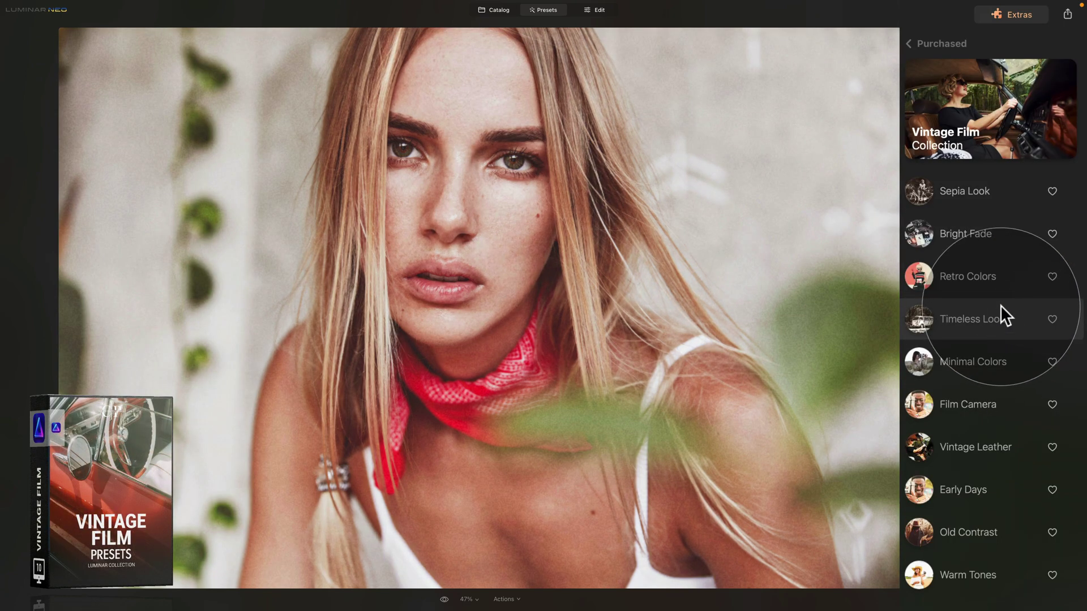
{"action": "left_click", "coordinate": [998, 288]}
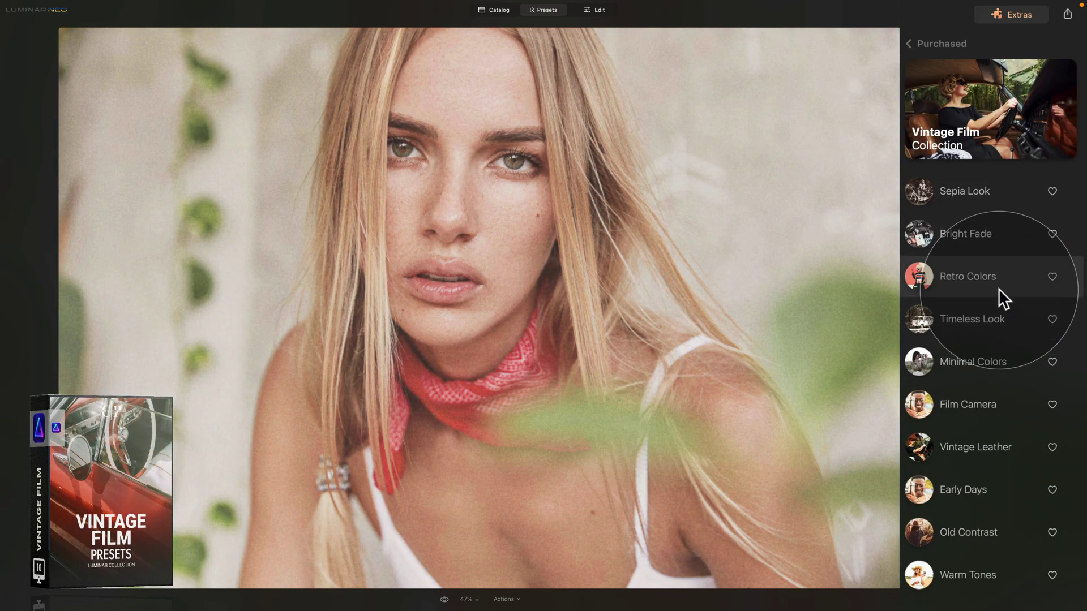
{"action": "left_click", "coordinate": [989, 246]}
{"action": "left_click", "coordinate": [982, 202]}
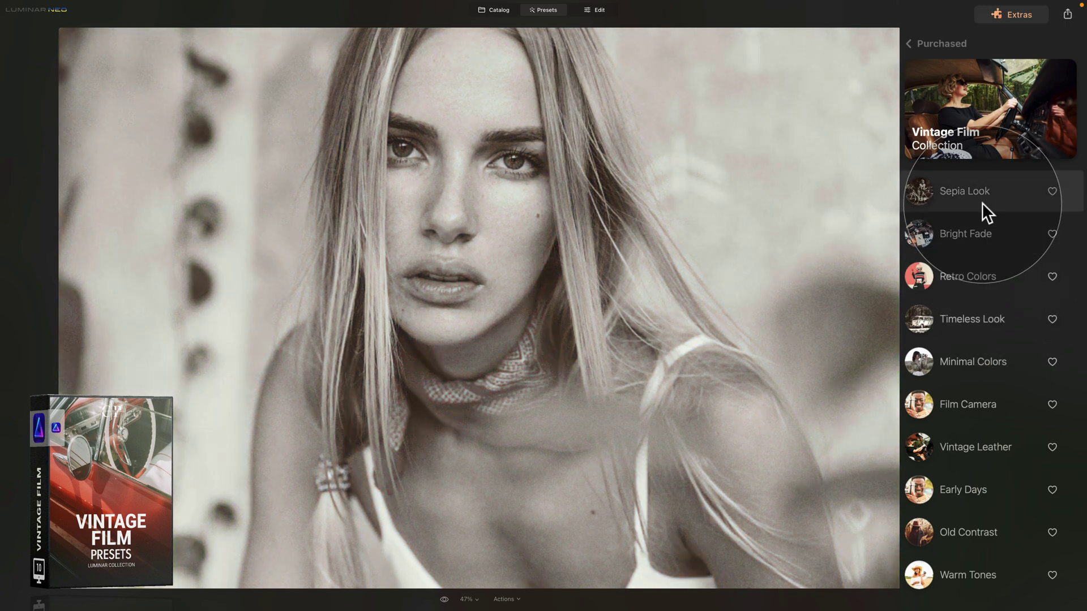
{"action": "left_click", "coordinate": [977, 279]}
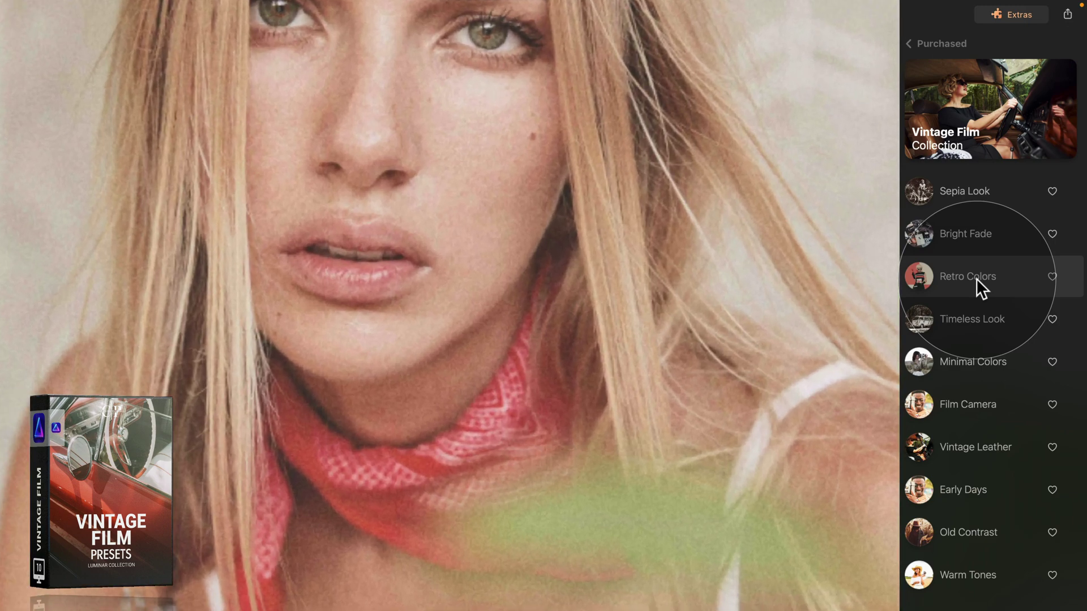
{"action": "left_click", "coordinate": [975, 278]}
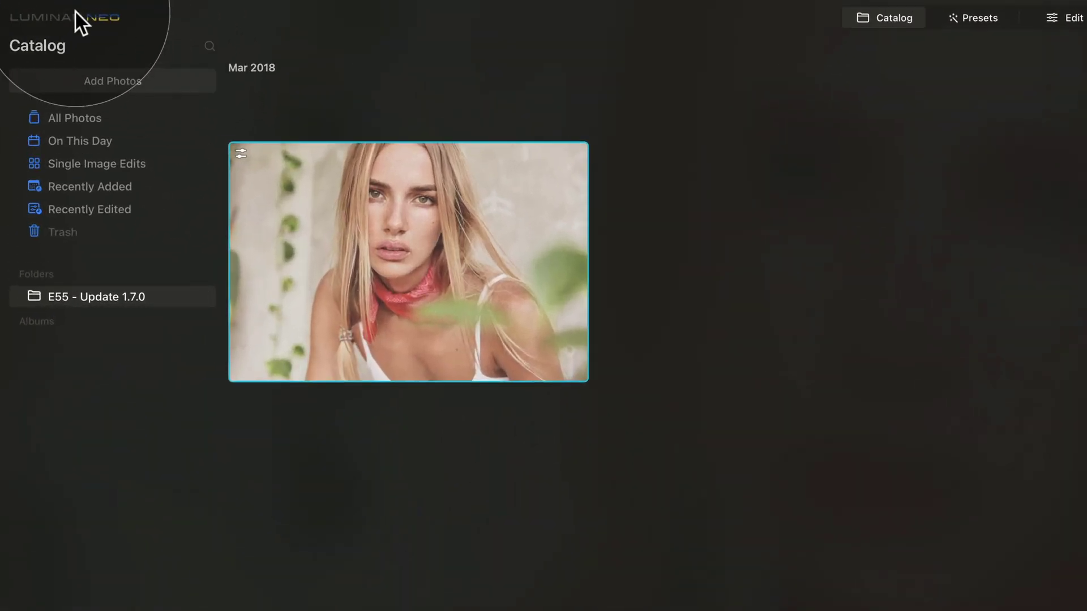
Step: Confirm the Photoshop and Lightroom Classic plugins are installed, then switch to Lightroom Classic
{"action": "left_click", "coordinate": [70, 18]}
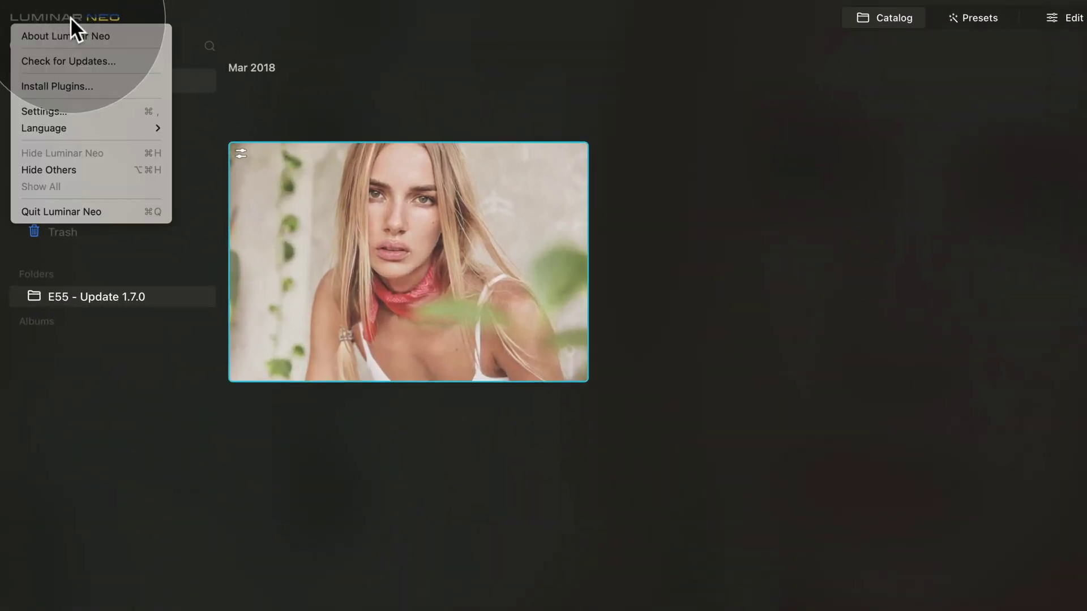
{"action": "left_click", "coordinate": [108, 84]}
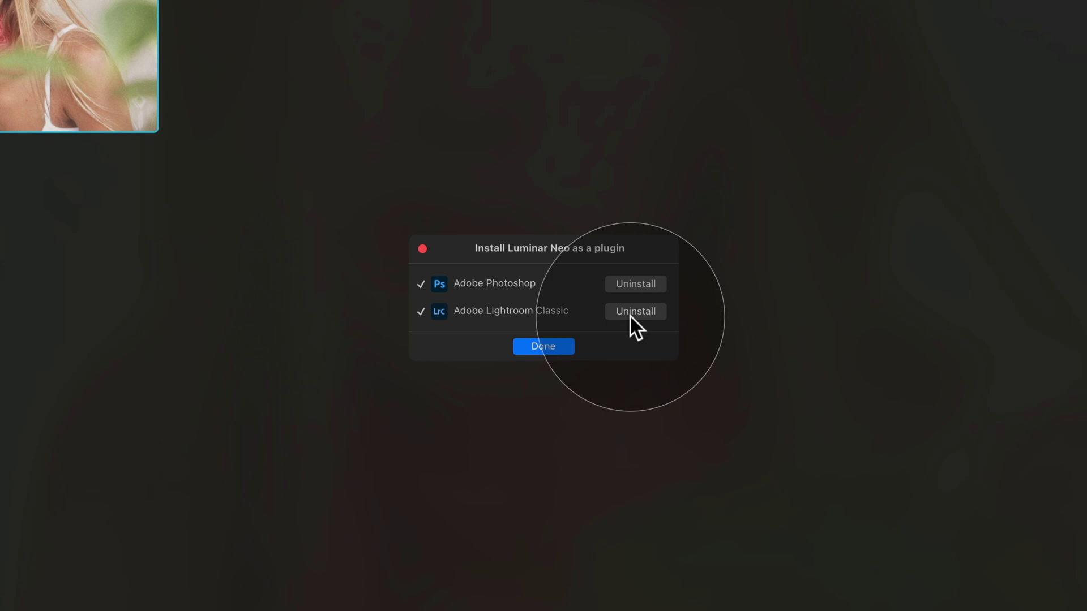
{"action": "left_click", "coordinate": [550, 344]}
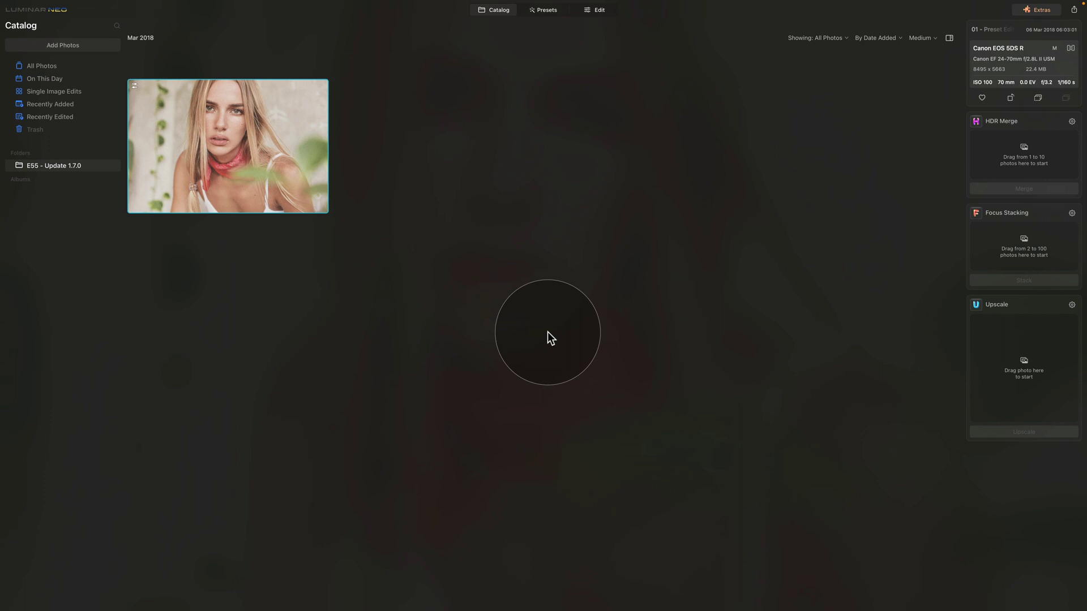
{"action": "mouse_move", "coordinate": [8, 17]}
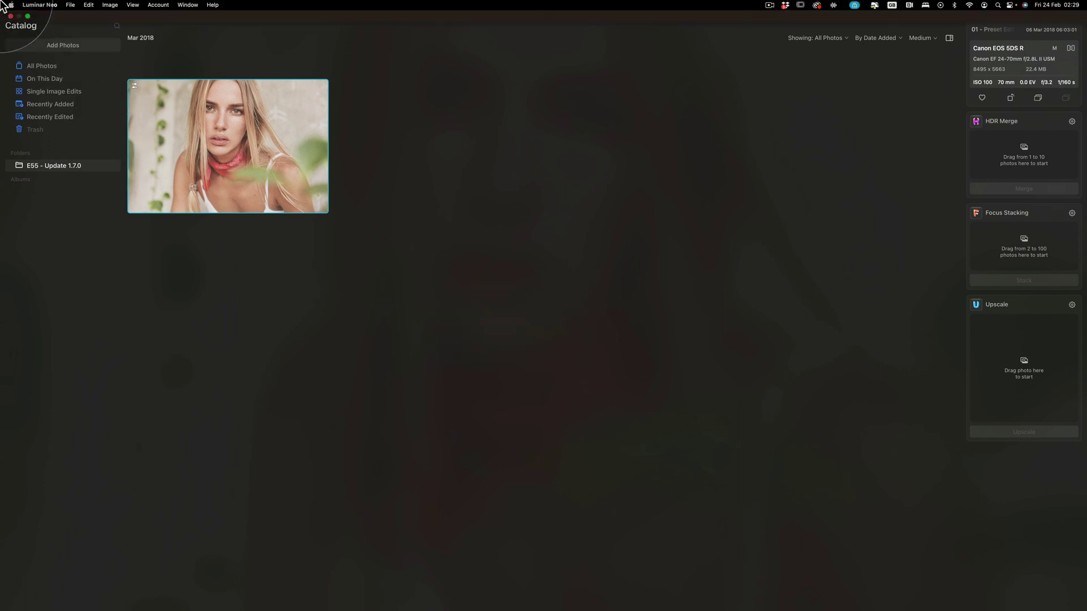
{"action": "key", "text": "ctrl+Left"}
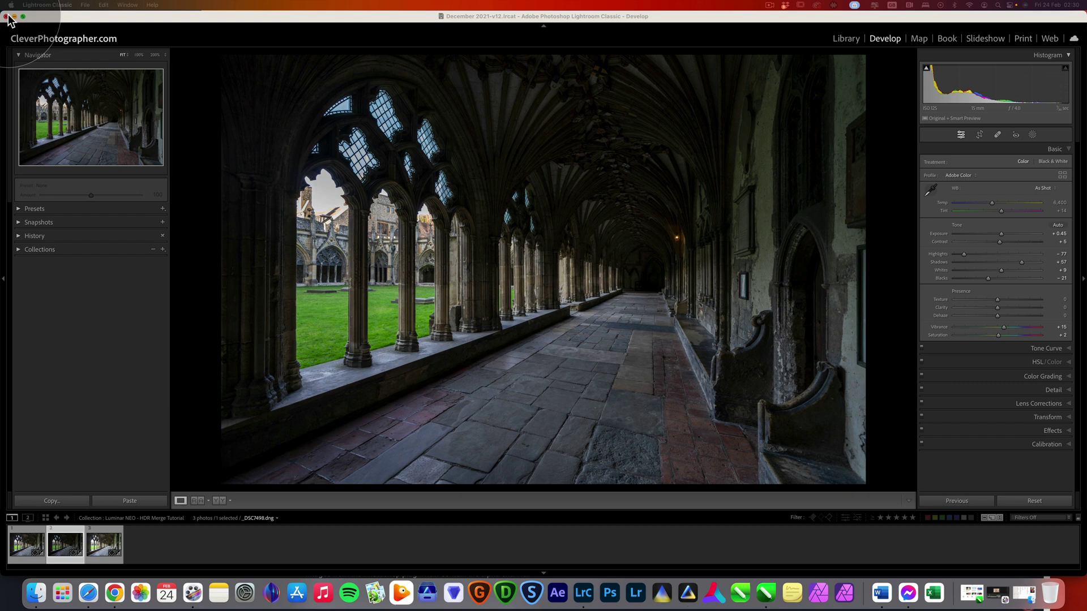
Step: Go full screen, view each of the three cloister brackets, then select all three
{"action": "left_click", "coordinate": [5, 16]}
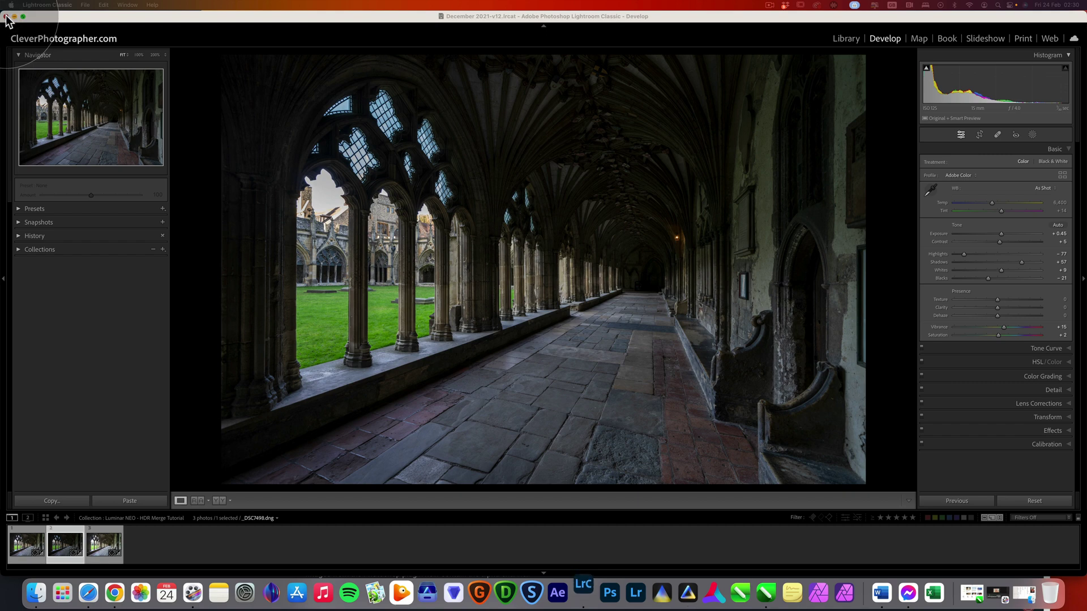
{"action": "key", "text": "shift+f"}
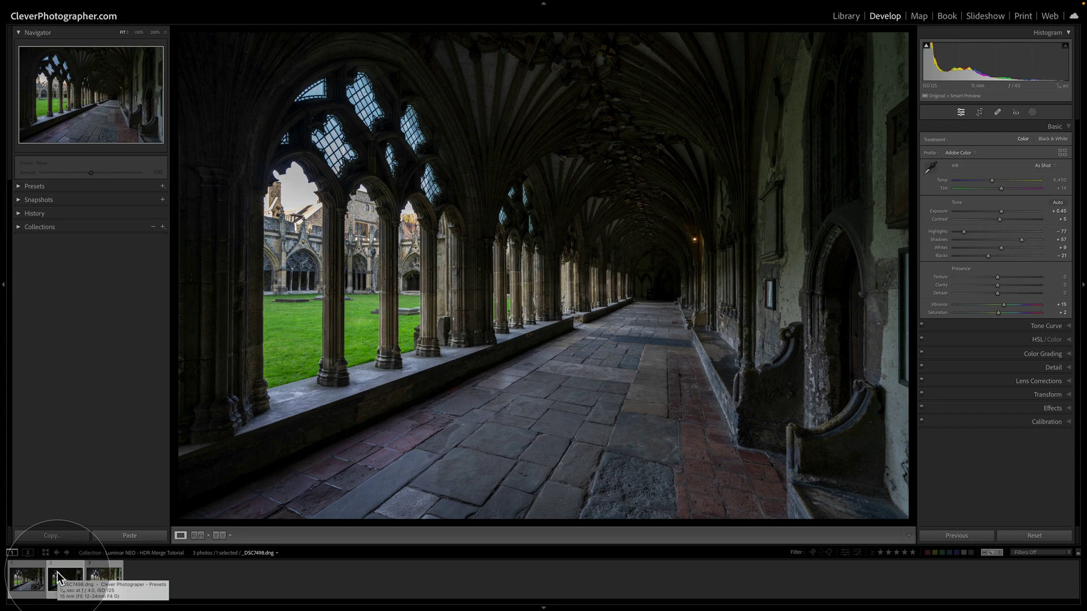
{"action": "left_click", "coordinate": [26, 582]}
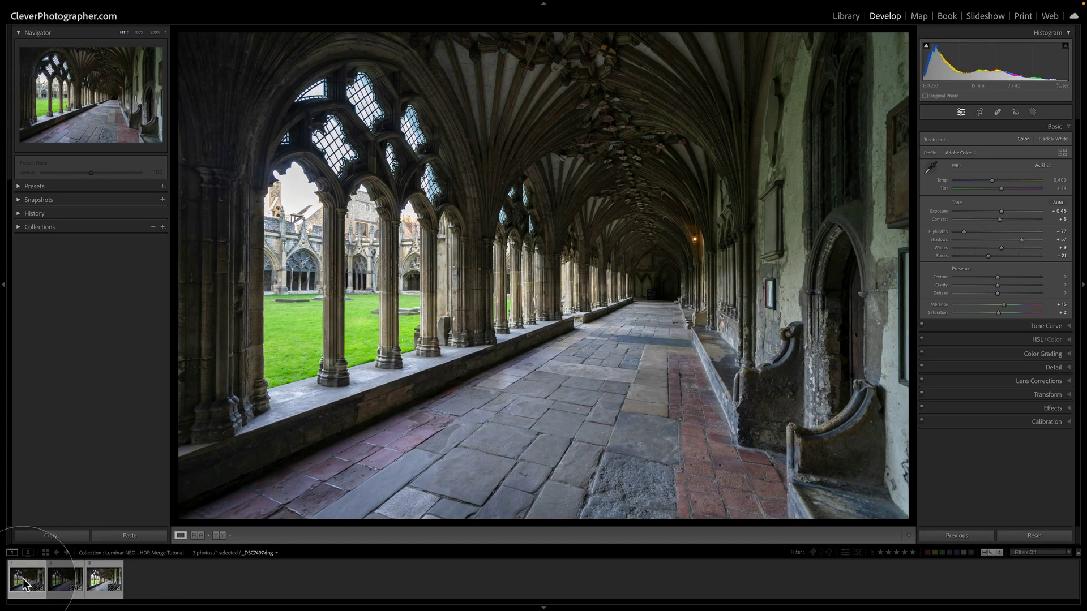
{"action": "left_click", "coordinate": [54, 583]}
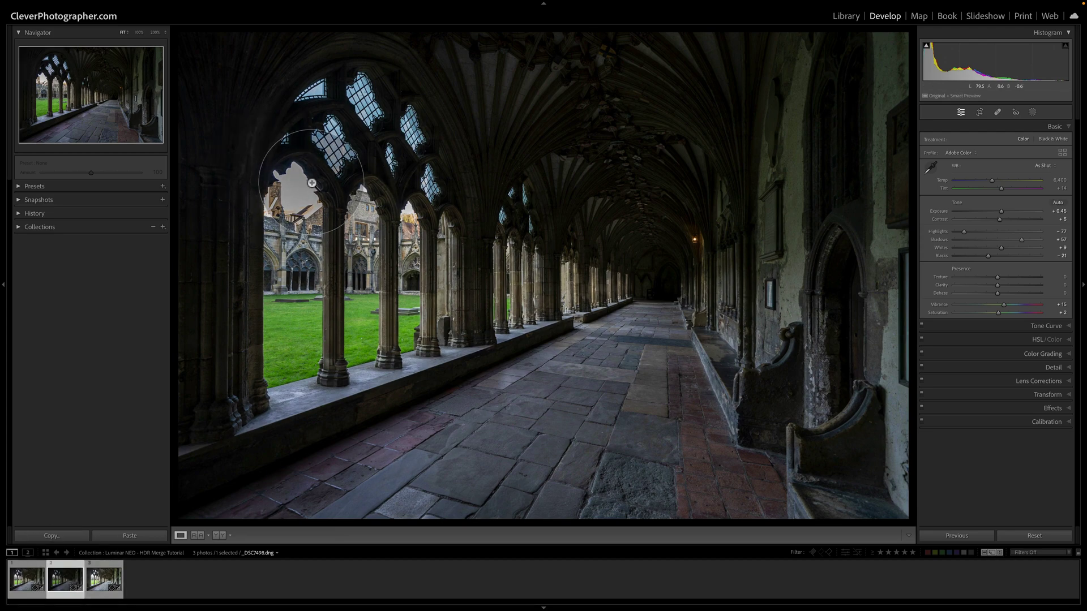
{"action": "left_click", "coordinate": [103, 582]}
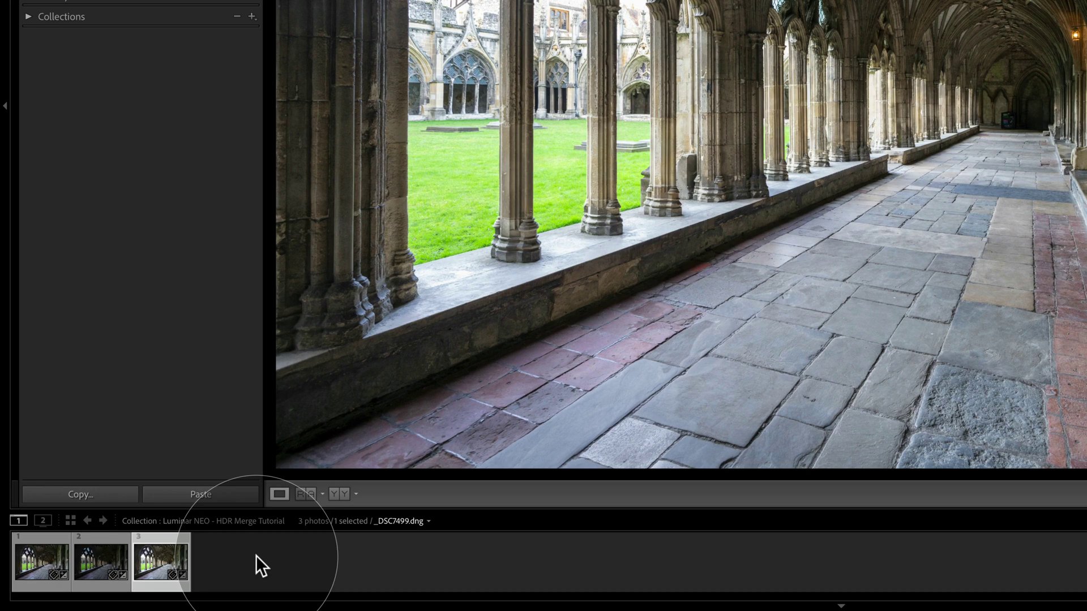
{"action": "key", "text": "super+a"}
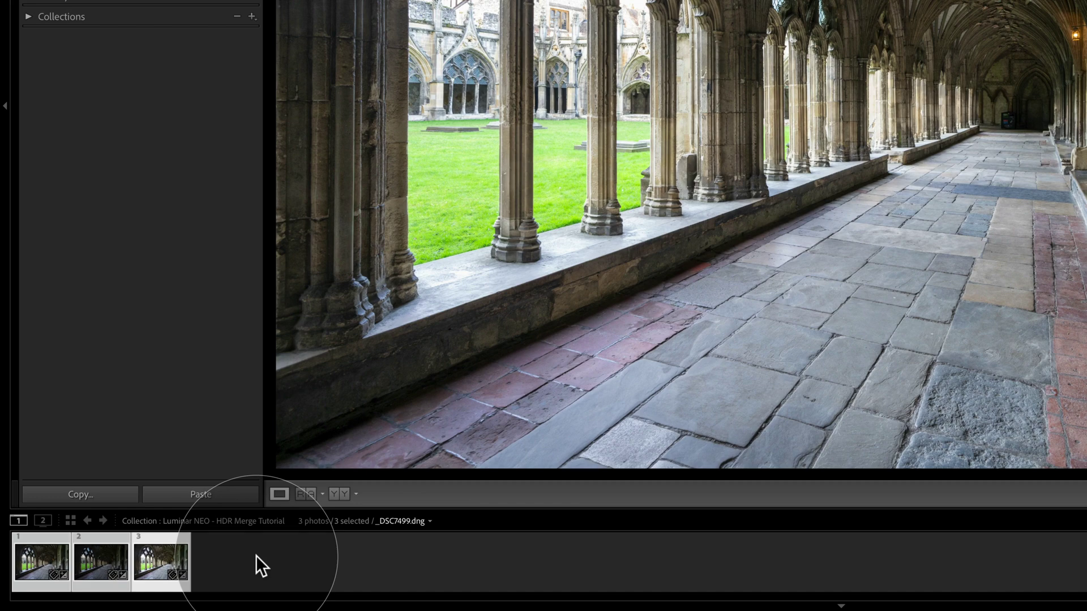
Step: Send the three selected brackets to Luminar Neo through Export > HDR Merge in Luminar Neo
{"action": "right_click", "coordinate": [154, 548]}
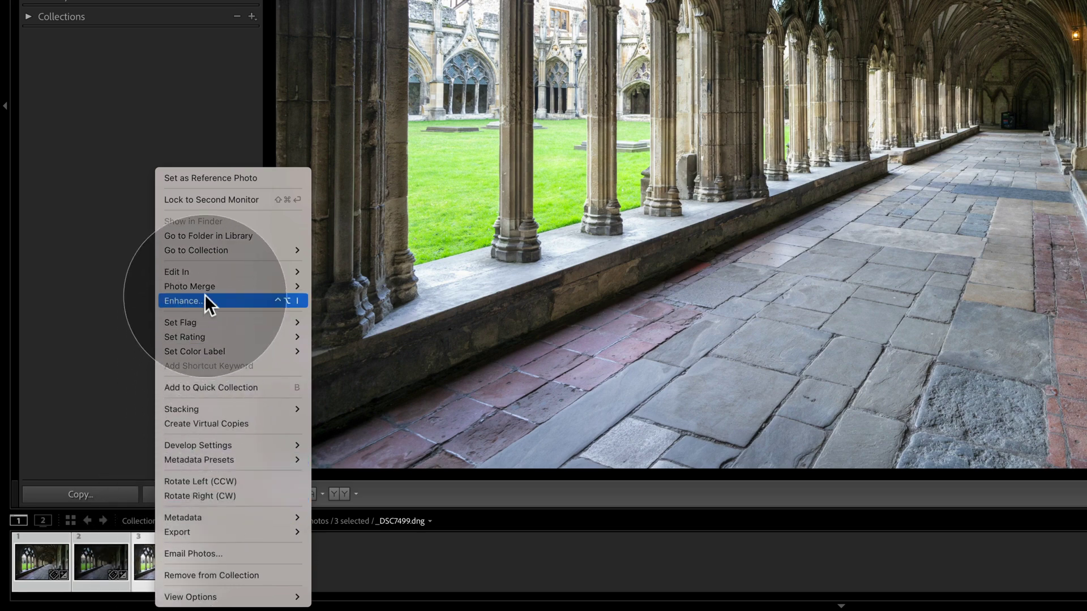
{"action": "mouse_move", "coordinate": [208, 269]}
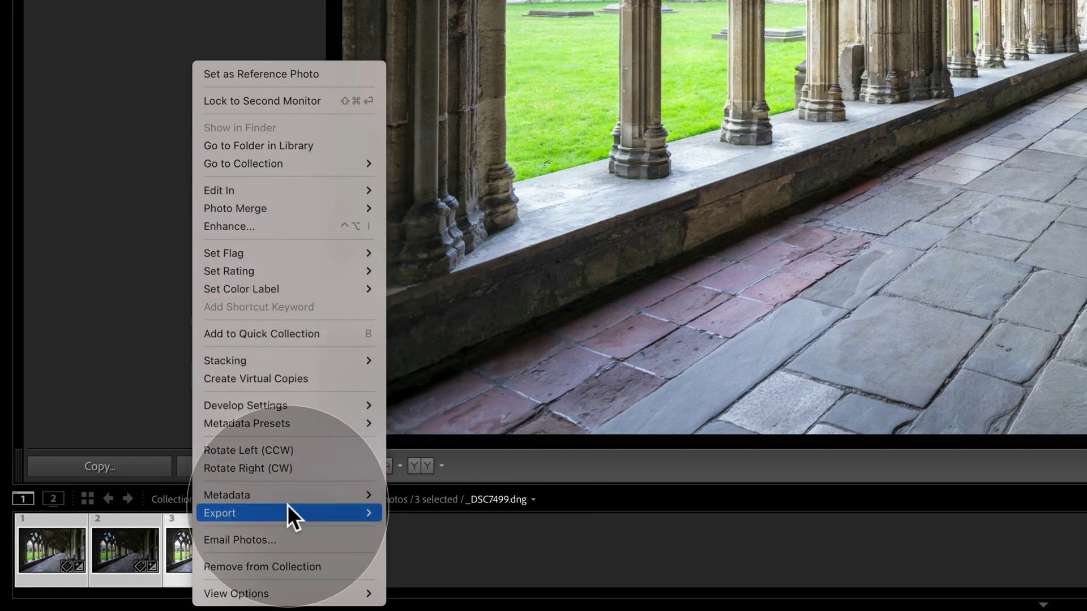
{"action": "mouse_move", "coordinate": [287, 505]}
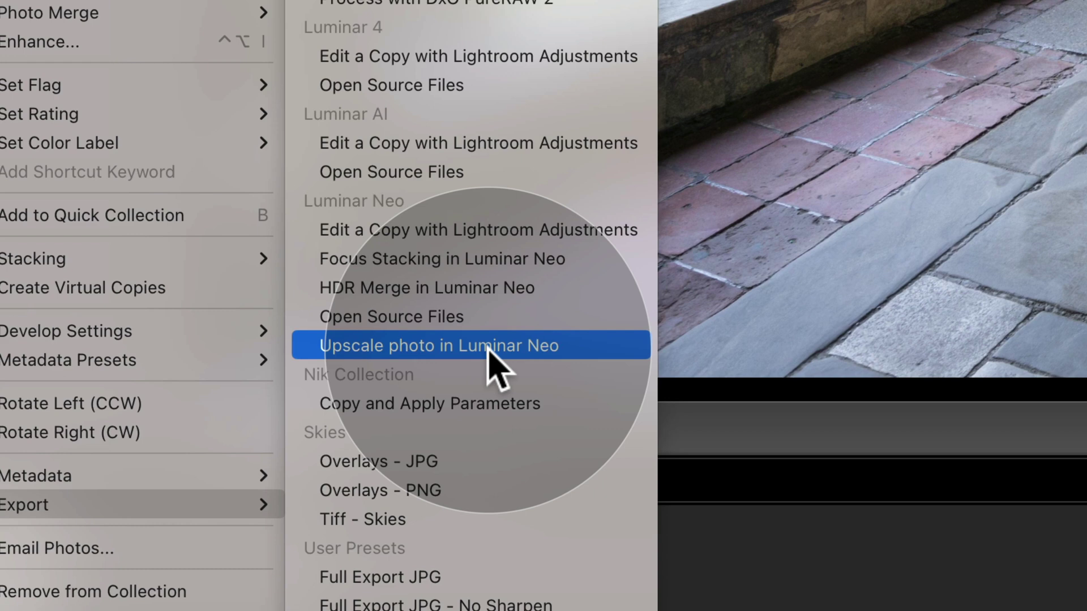
{"action": "left_click", "coordinate": [478, 288]}
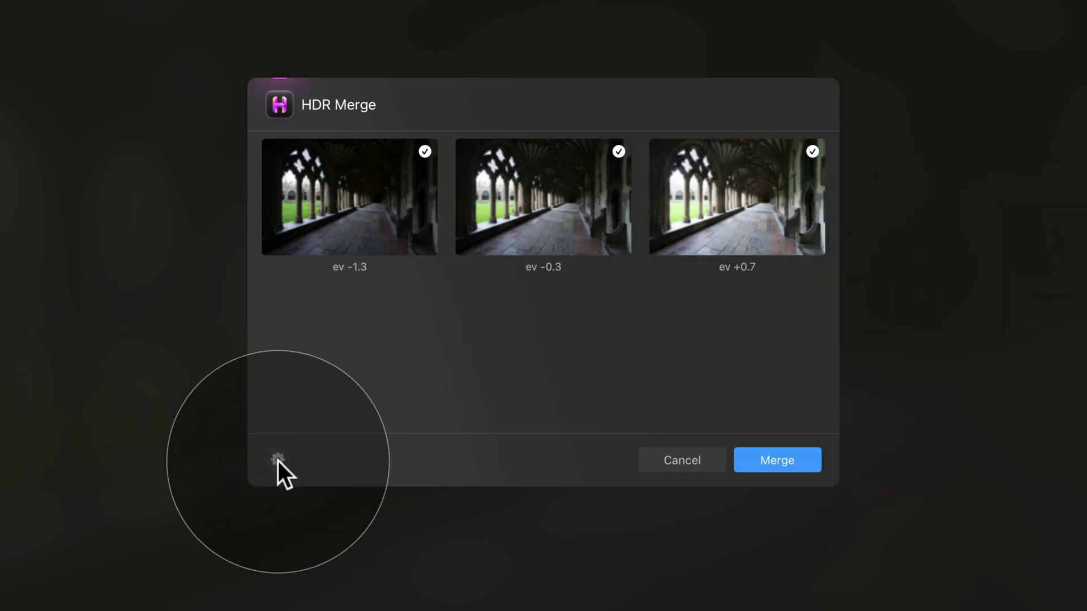
Step: Enable Auto Alignment and Chromatic Aberration Reduction, then merge the ev -1.3, -0.3, +0.7 exposures
{"action": "left_click", "coordinate": [277, 460]}
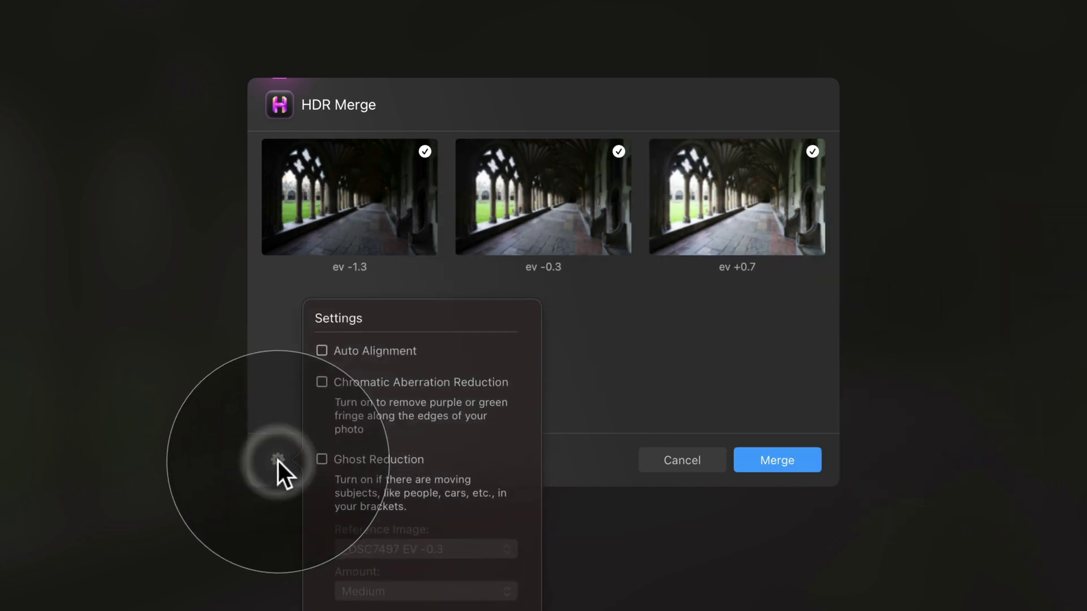
{"action": "left_click", "coordinate": [321, 351]}
{"action": "left_click", "coordinate": [322, 383]}
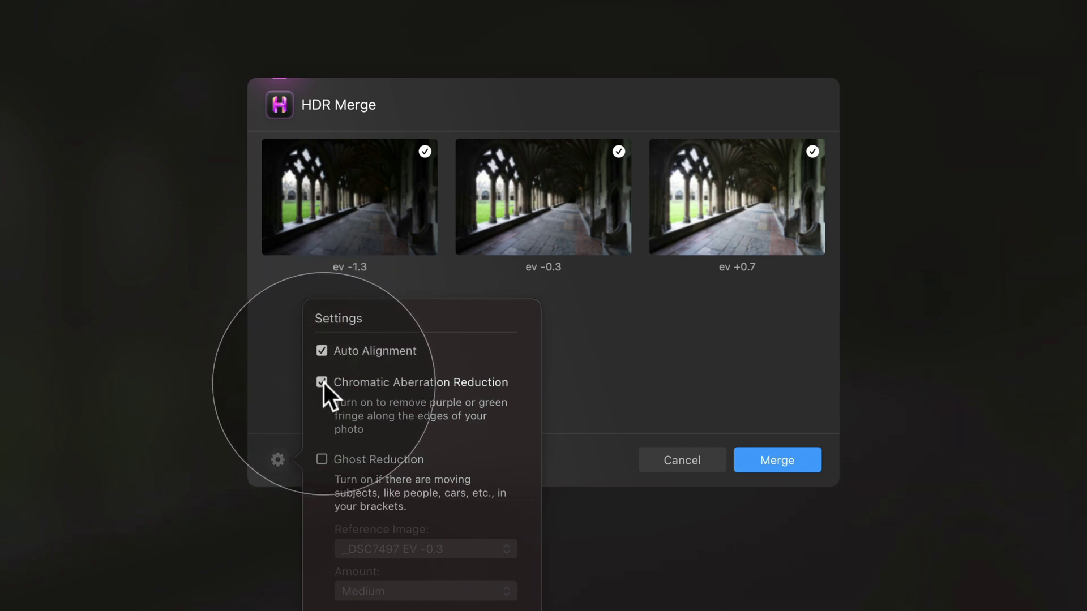
{"action": "left_click", "coordinate": [283, 391]}
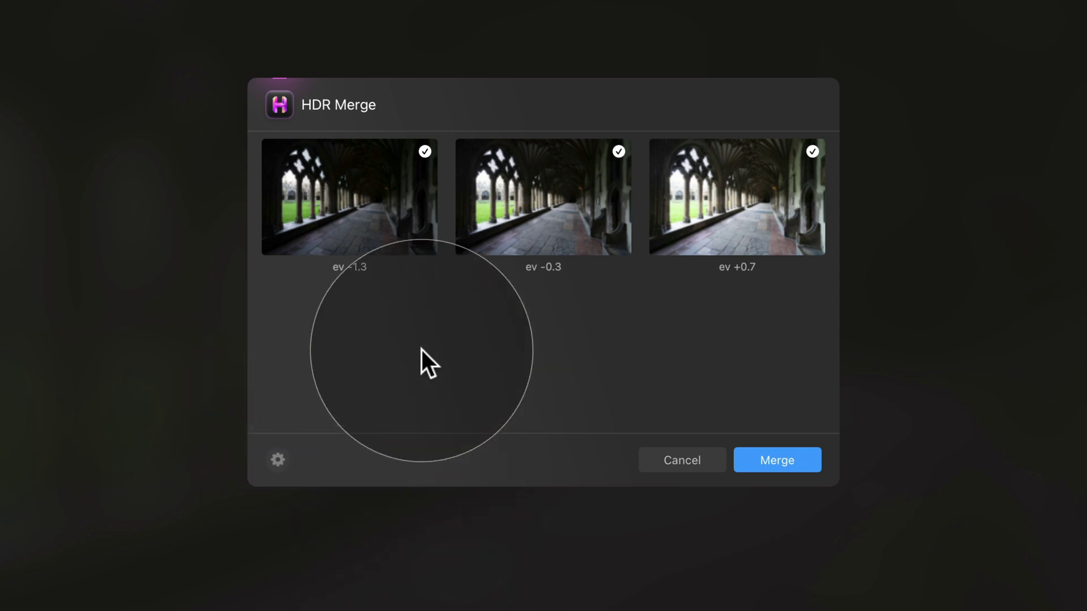
{"action": "left_click", "coordinate": [773, 458]}
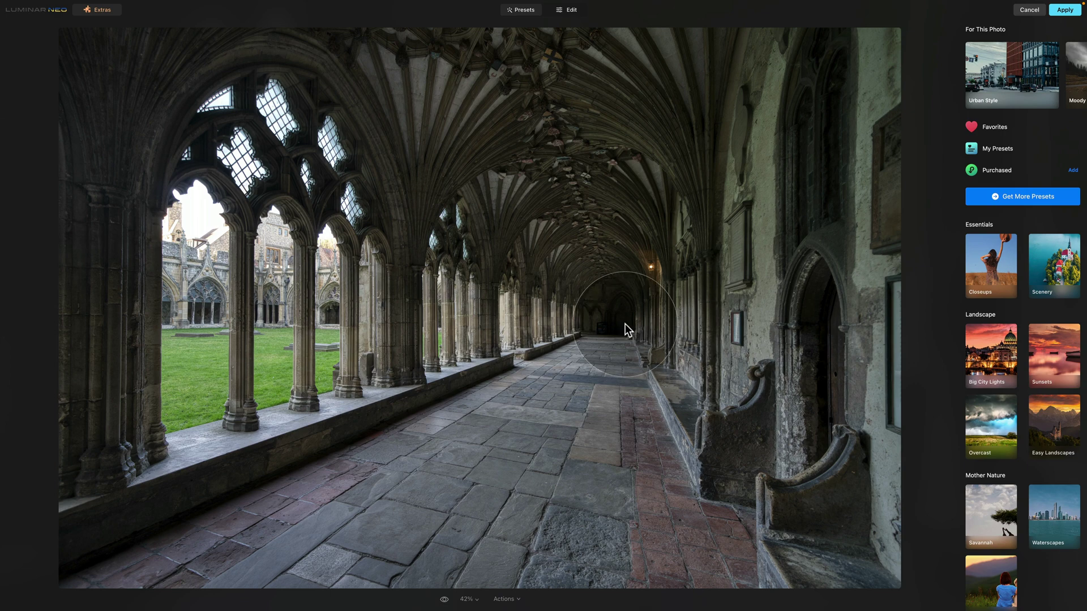
{"action": "left_click", "coordinate": [566, 11]}
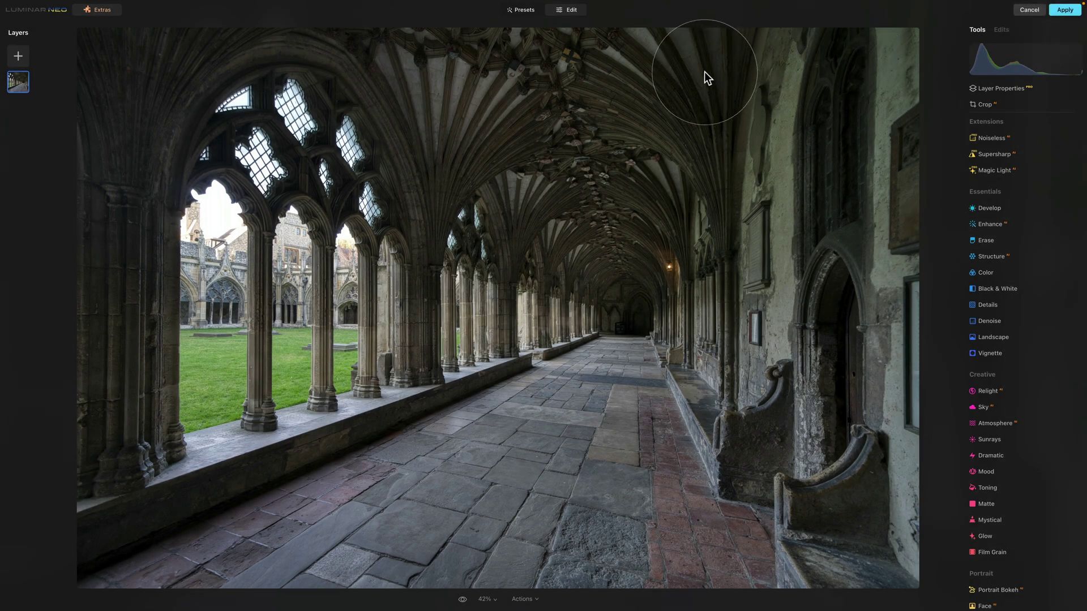
{"action": "left_click", "coordinate": [521, 11]}
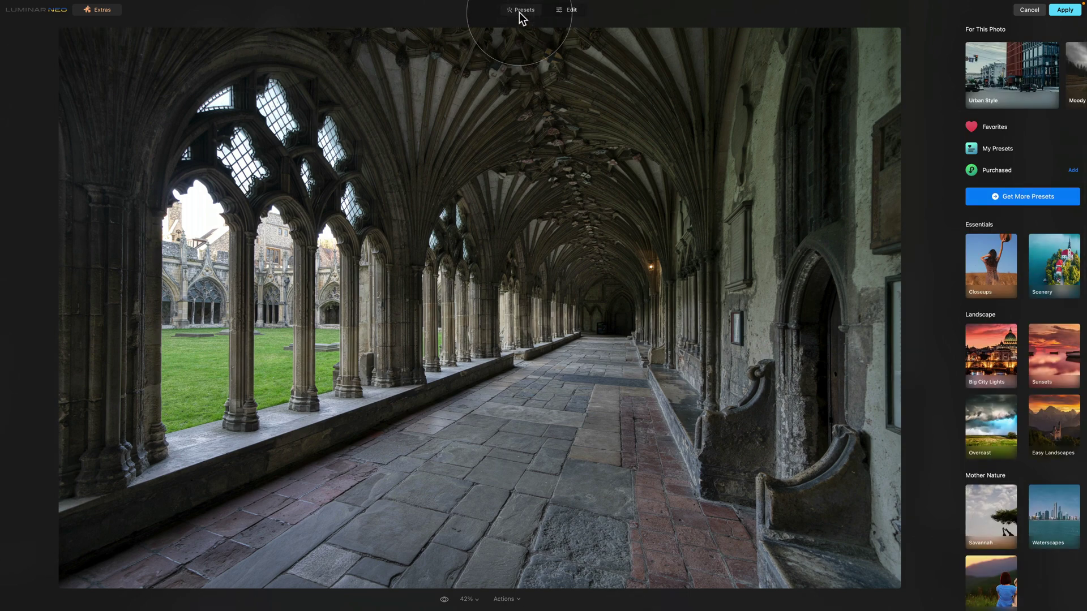
Step: Open the Essential HDR Collection and preview Full Tones, Bright Day, Bright Glow, Blue Hour, Vintage B&W
{"action": "left_click", "coordinate": [980, 172]}
{"action": "scroll", "coordinate": [1021, 323], "scroll_direction": "down", "scroll_amount": 10}
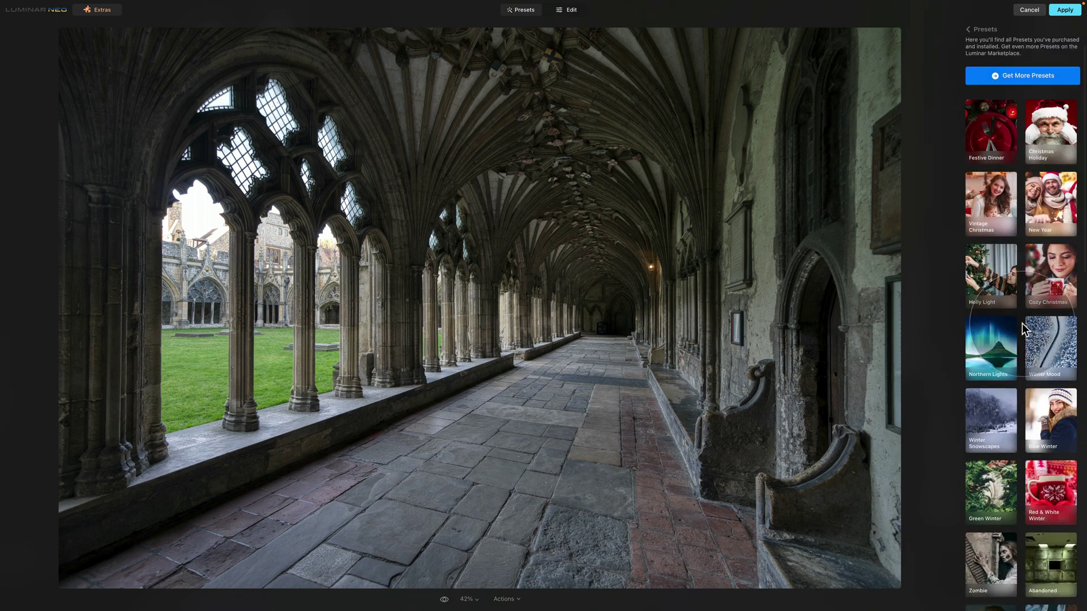
{"action": "scroll", "coordinate": [1022, 322], "scroll_direction": "up", "scroll_amount": 1}
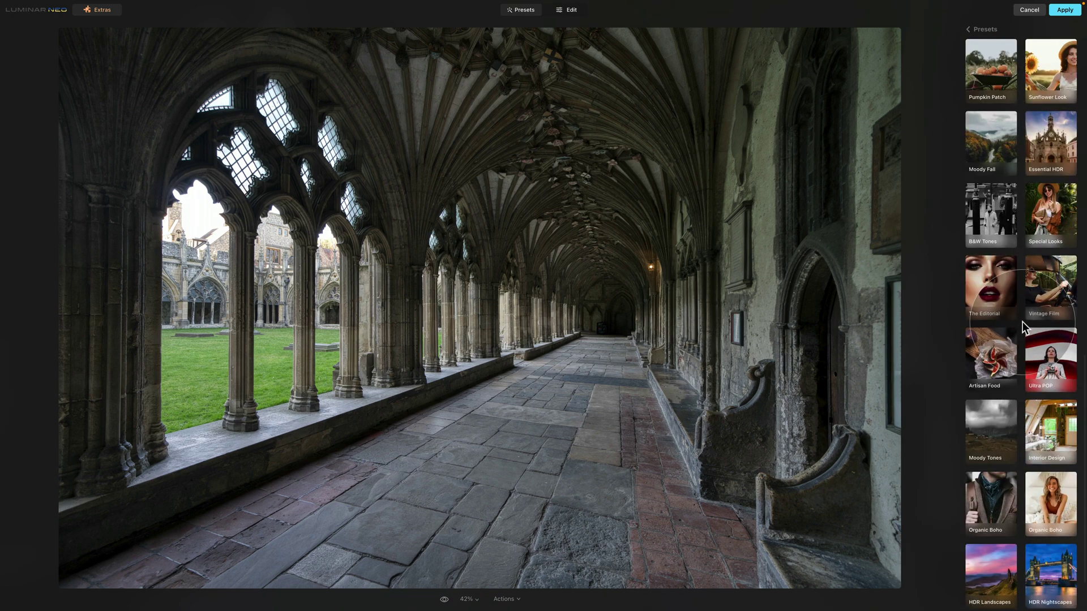
{"action": "left_click", "coordinate": [1036, 157]}
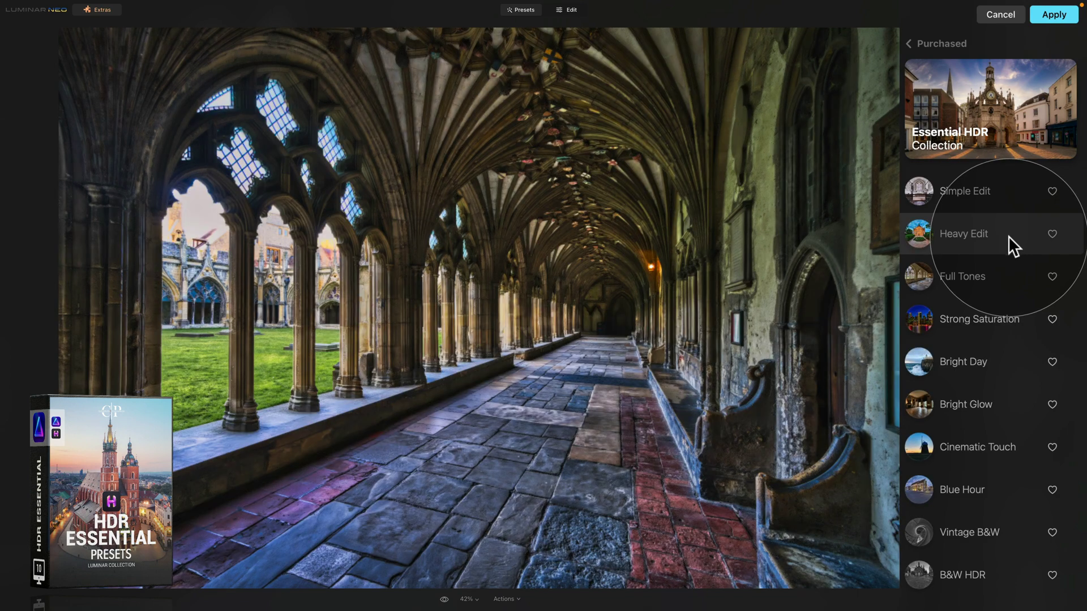
{"action": "left_click", "coordinate": [995, 258]}
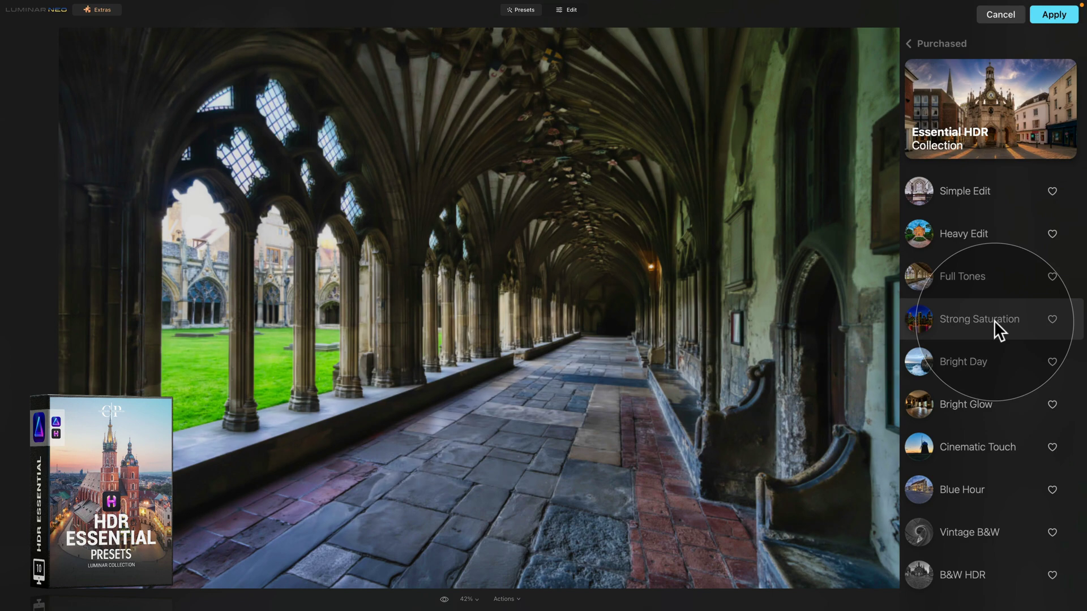
{"action": "left_click", "coordinate": [994, 321]}
{"action": "left_click", "coordinate": [991, 379]}
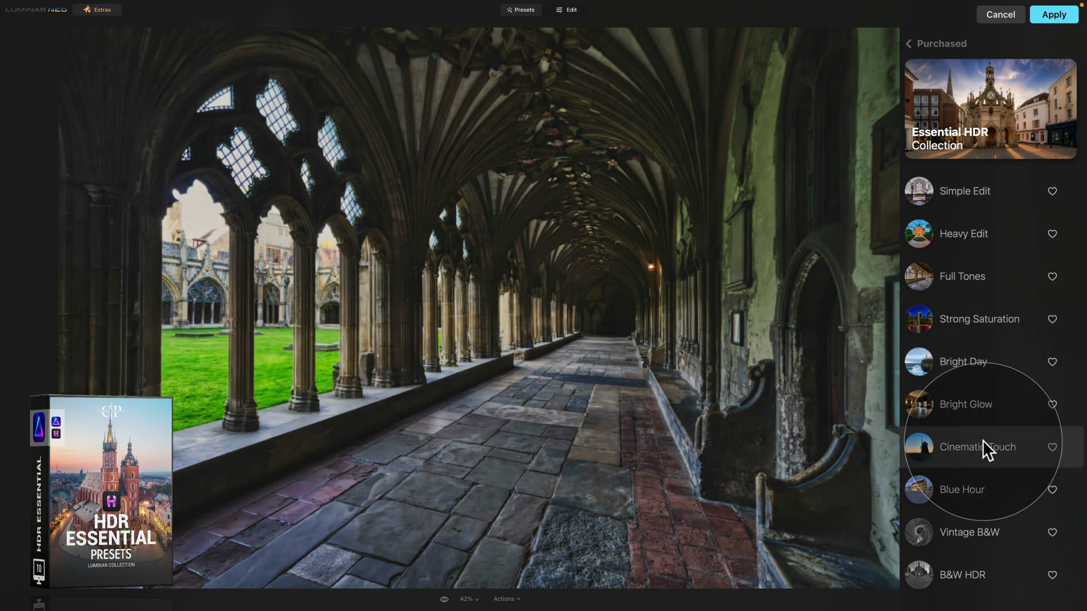
{"action": "left_click", "coordinate": [974, 486]}
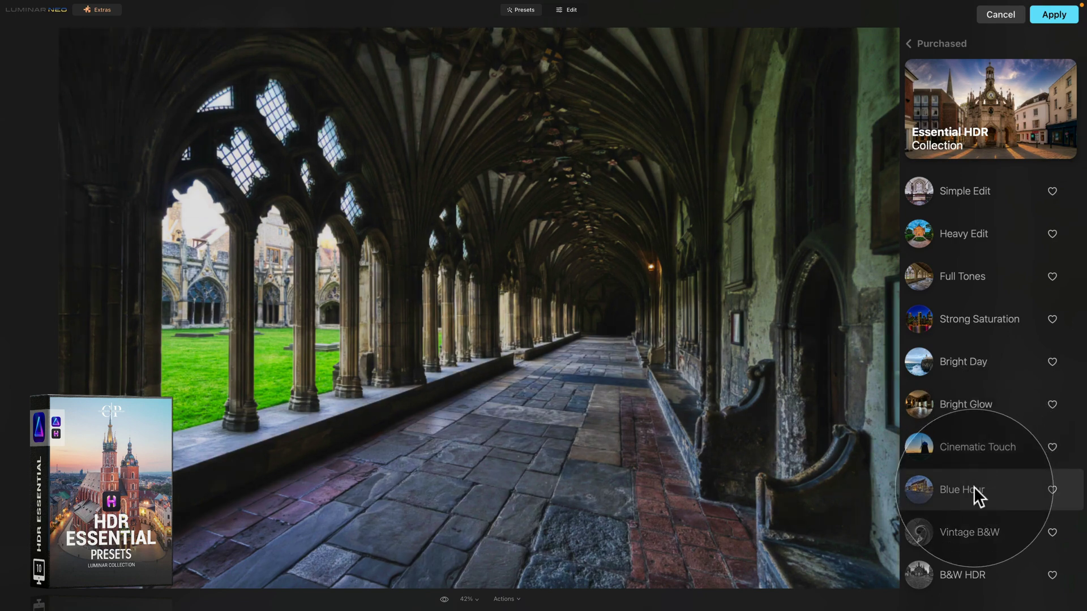
{"action": "left_click", "coordinate": [976, 517]}
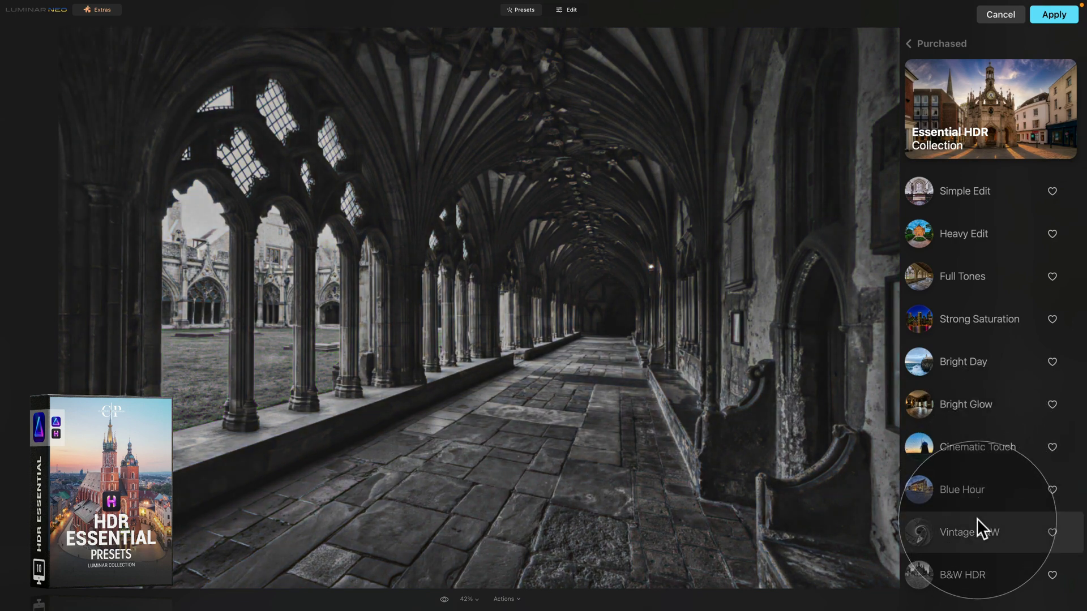
Step: Compare Strong Saturation against Full Tones and Bright Day, settle on it and apply it
{"action": "left_click", "coordinate": [969, 306]}
{"action": "left_click", "coordinate": [964, 276]}
{"action": "left_click", "coordinate": [970, 311]}
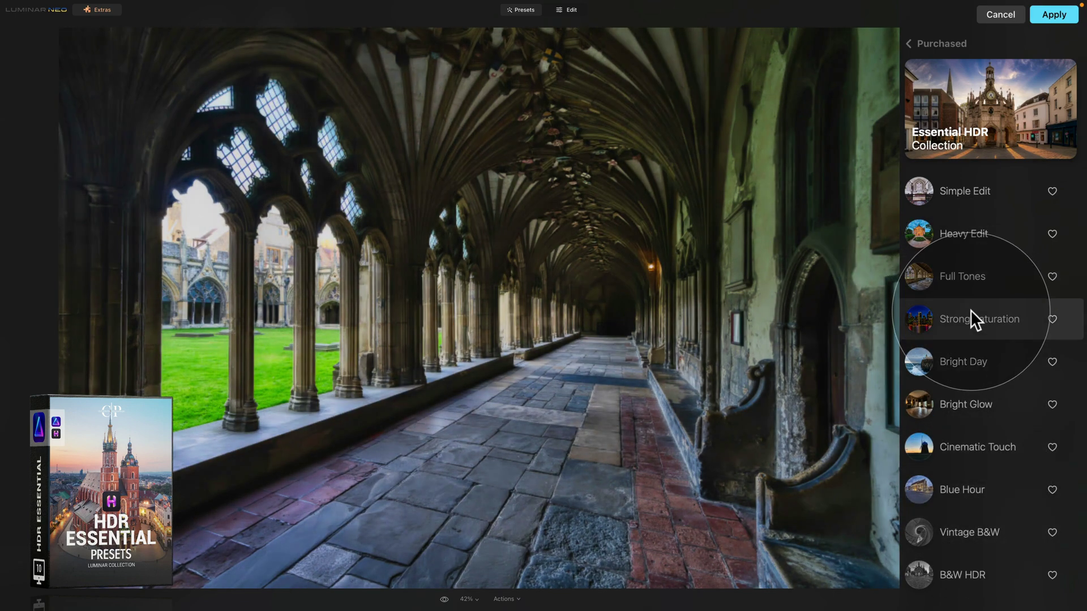
{"action": "left_click", "coordinate": [970, 346]}
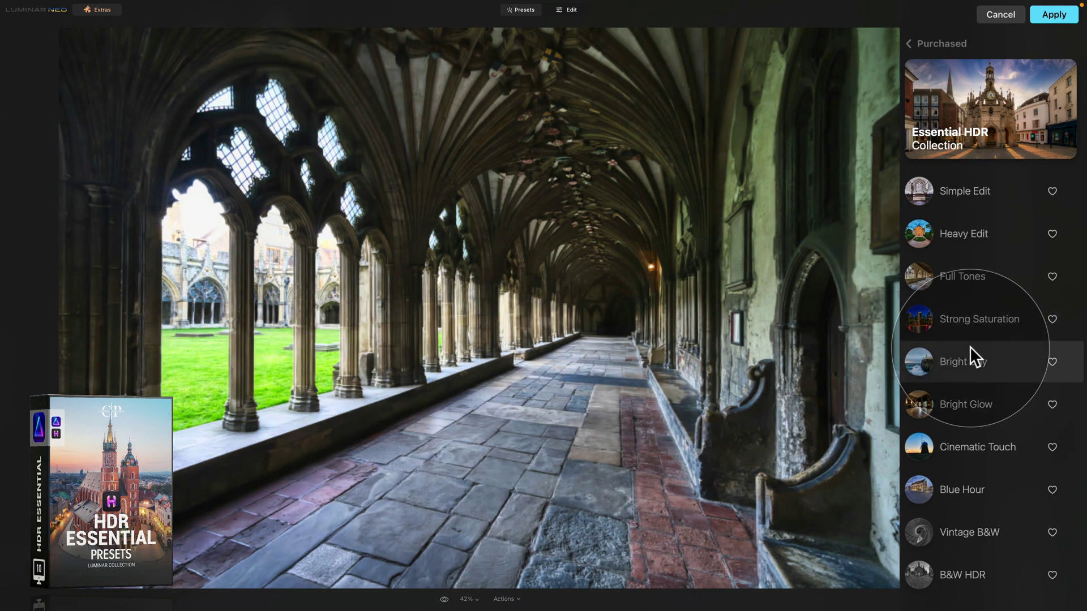
{"action": "left_click", "coordinate": [969, 321]}
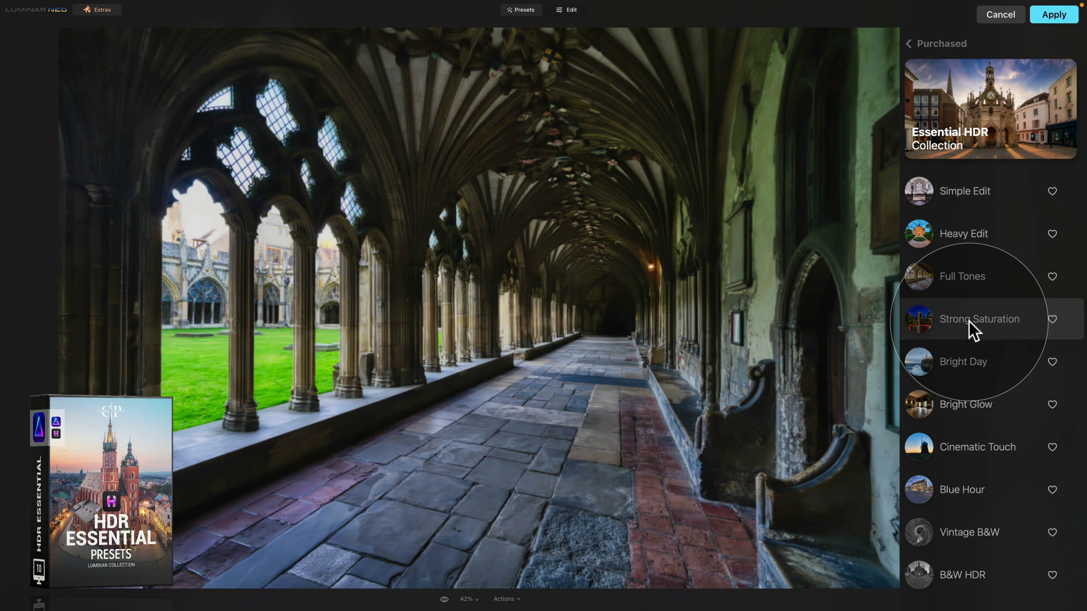
{"action": "left_click", "coordinate": [969, 321]}
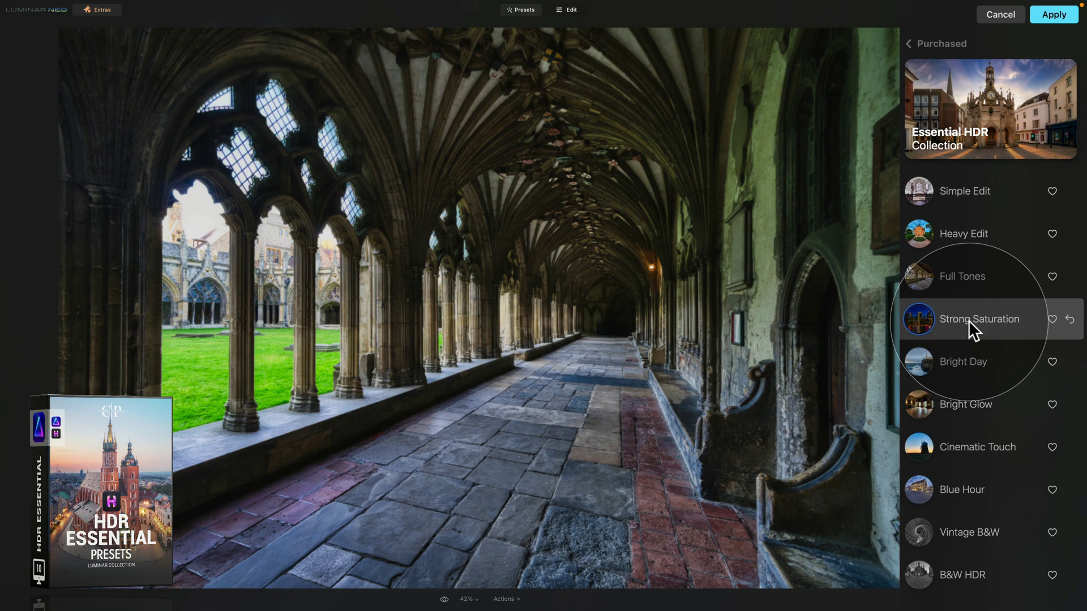
{"action": "left_click", "coordinate": [1054, 15]}
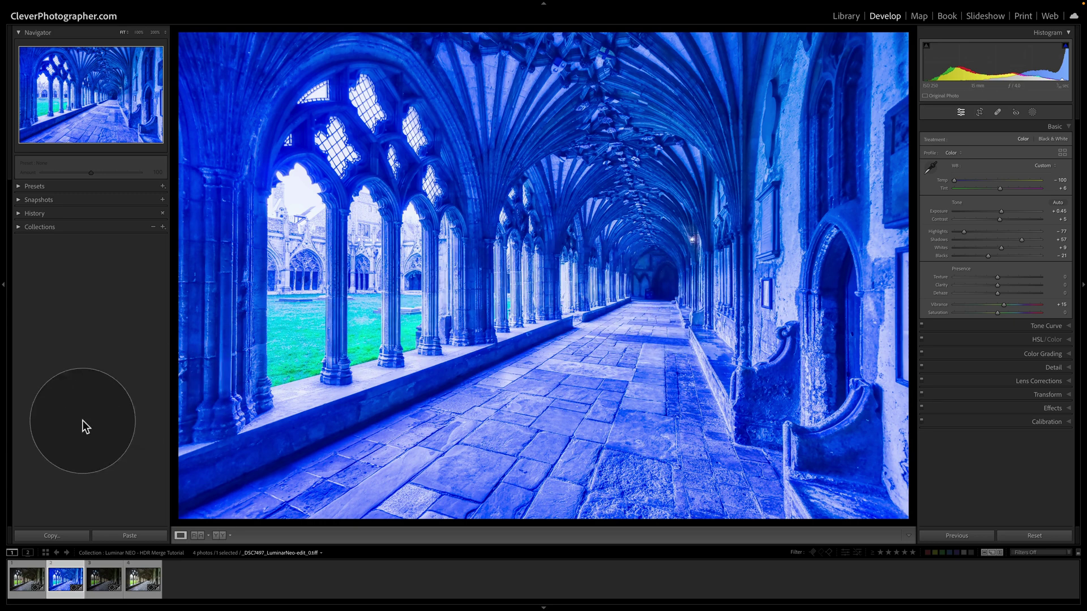
Step: Compare with an original exposure, then reset the LuminarNeo-edit TIFF's Develop settings to As Shot
{"action": "left_click", "coordinate": [99, 578]}
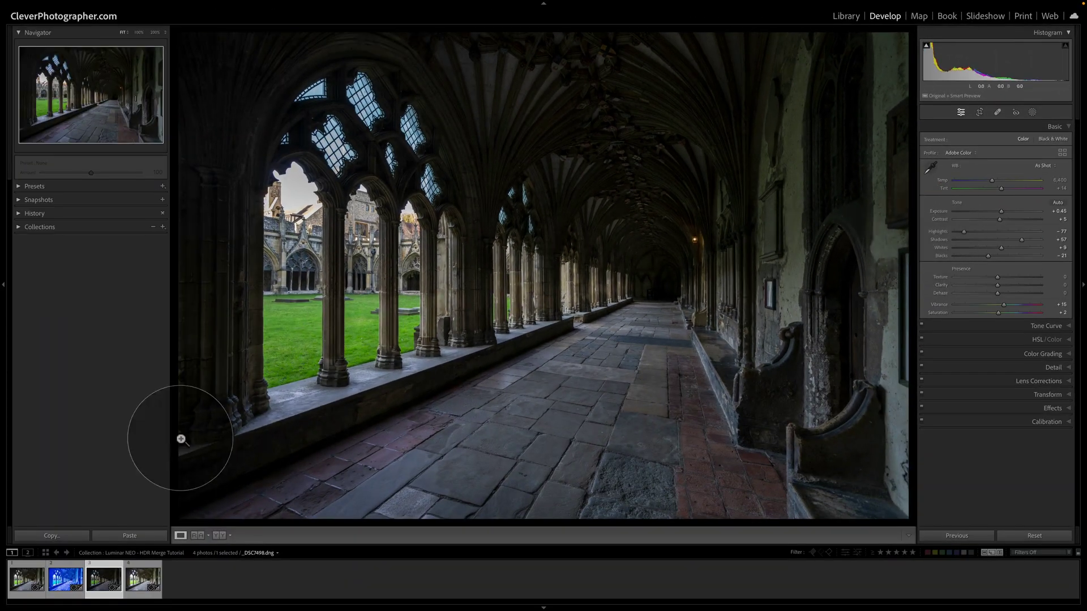
{"action": "left_click", "coordinate": [64, 577]}
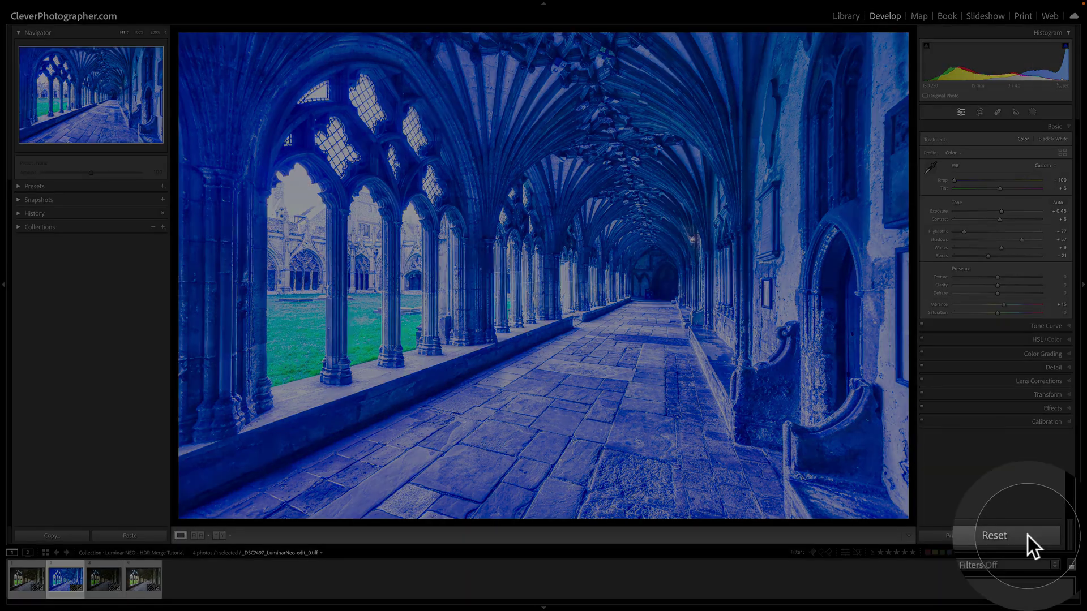
{"action": "left_click", "coordinate": [1029, 535]}
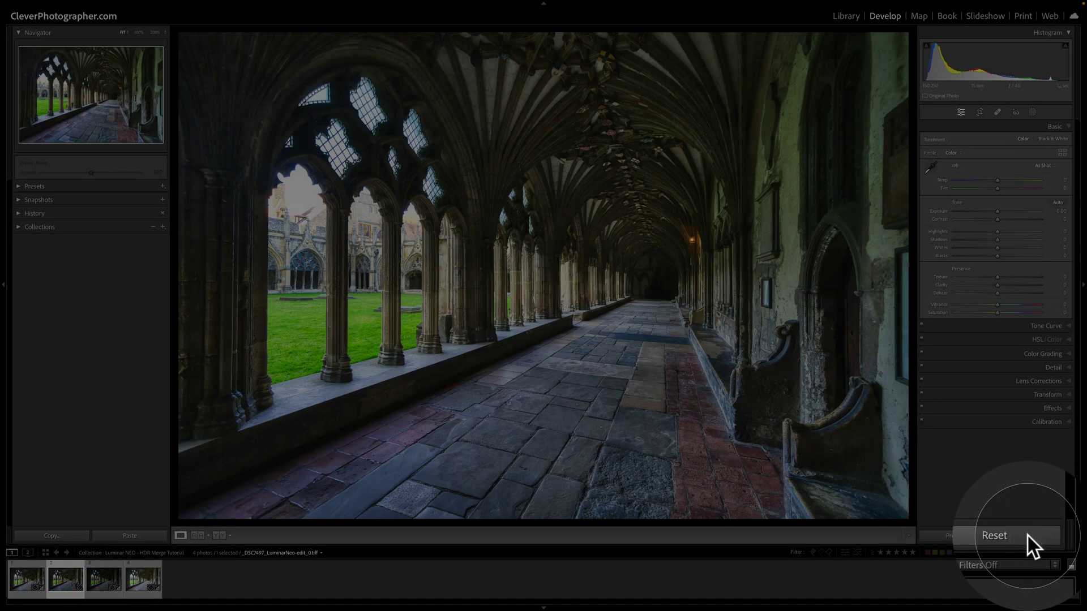